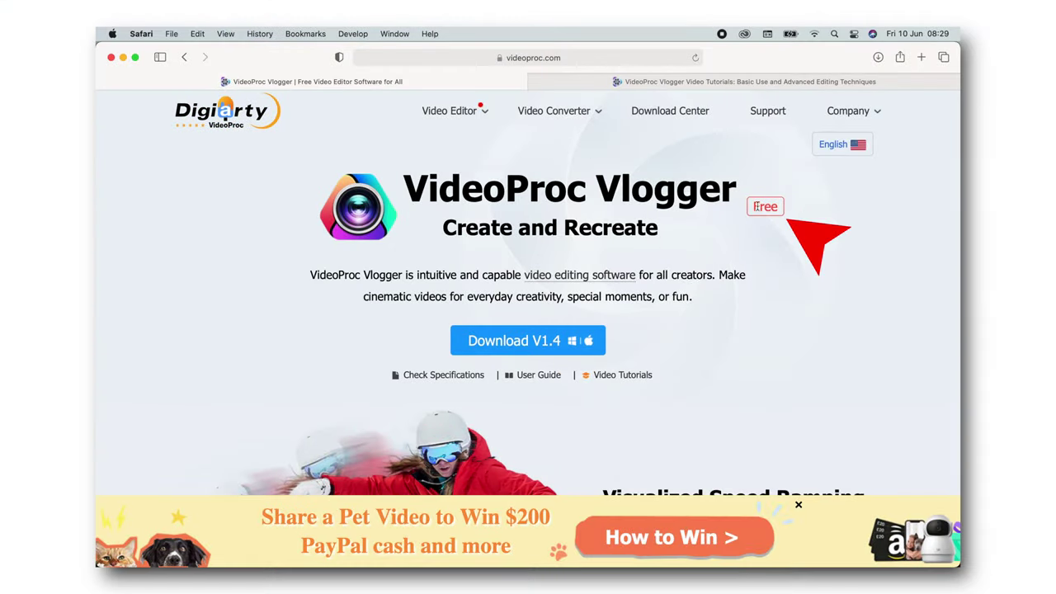
- Highlight the word Free on the Safari page, then clear the selection
double_click(772, 206)
left_click(697, 235)
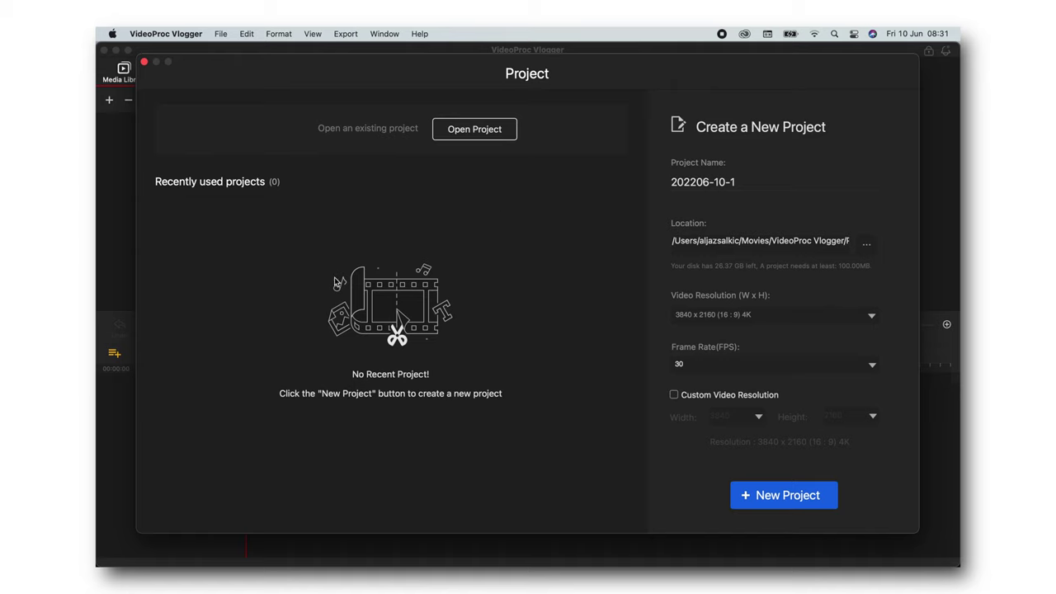
- Name the project wohoooo, keep 3840x2160 4K at 30 FPS, and create it
left_click_drag(748, 181, 608, 184)
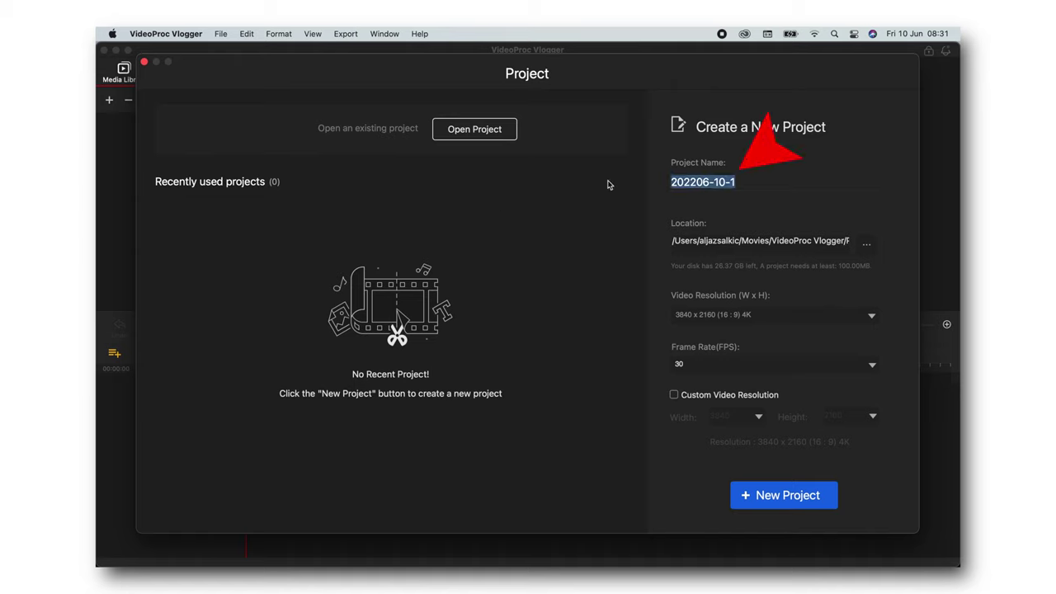
type("wohoooo")
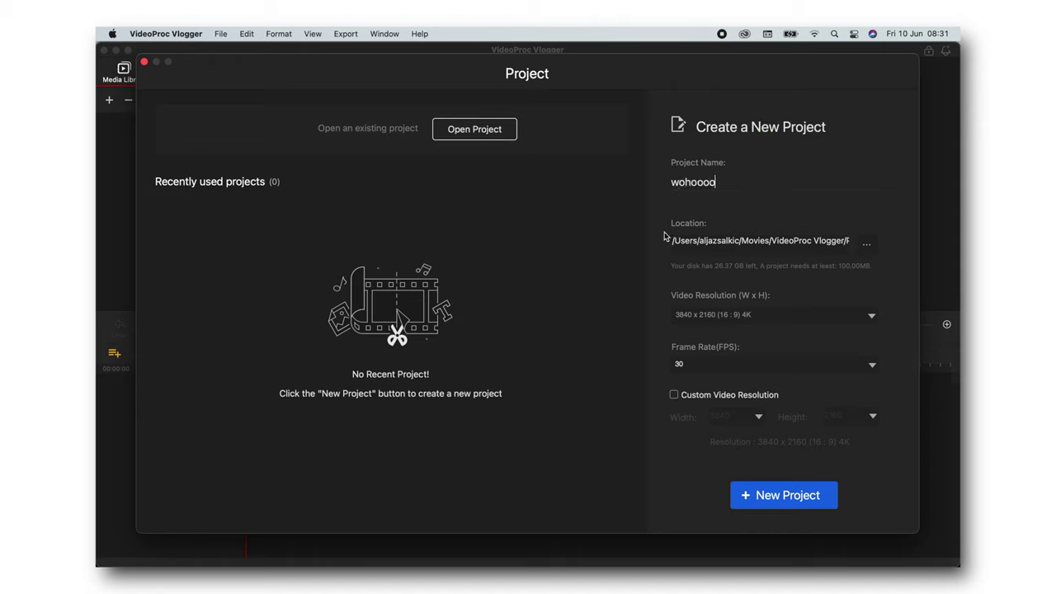
left_click(713, 312)
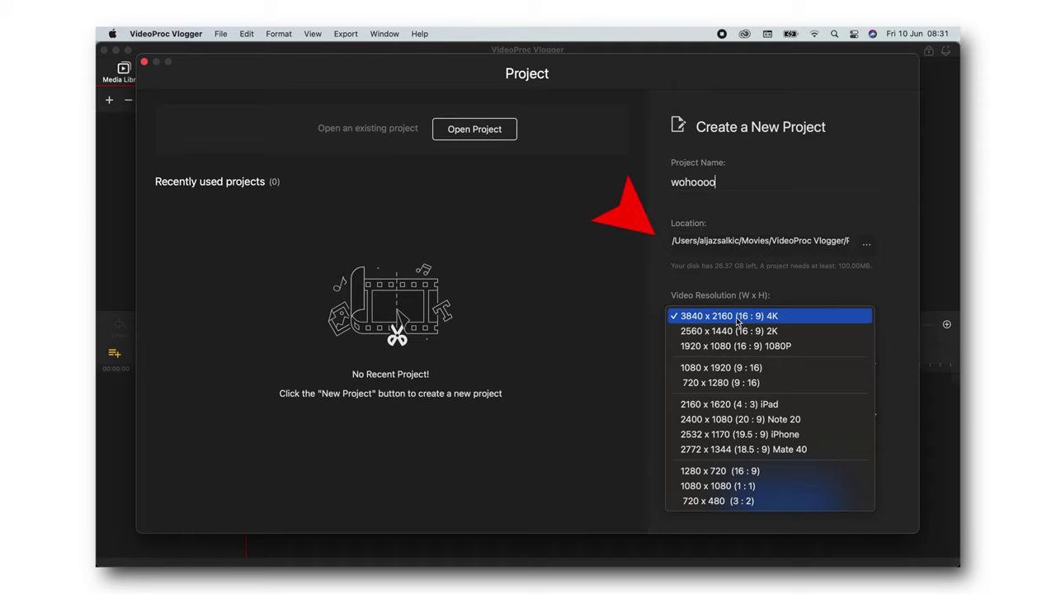
left_click(745, 293)
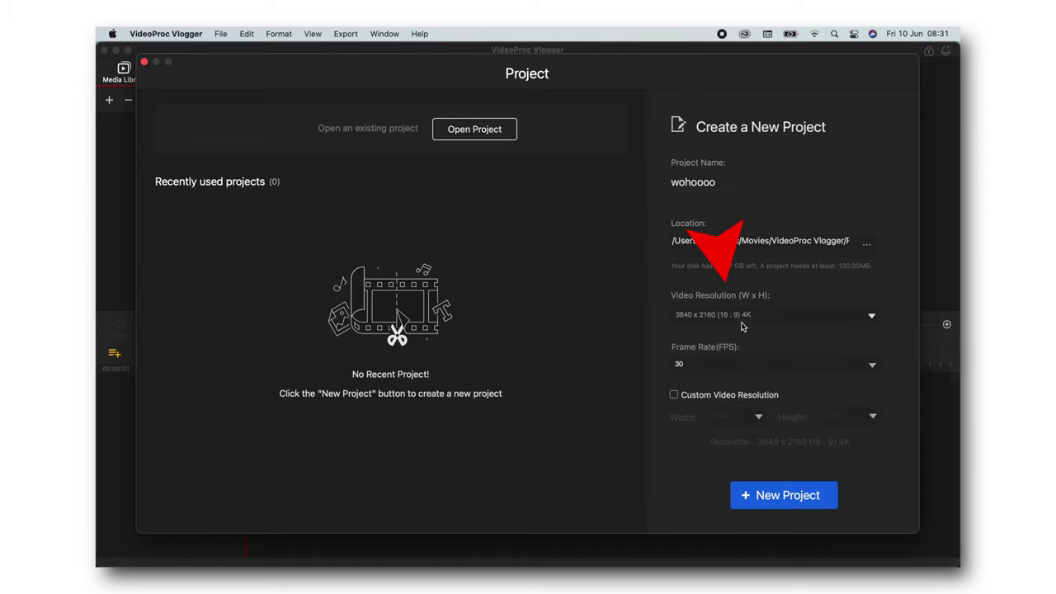
left_click(732, 369)
left_click(722, 335)
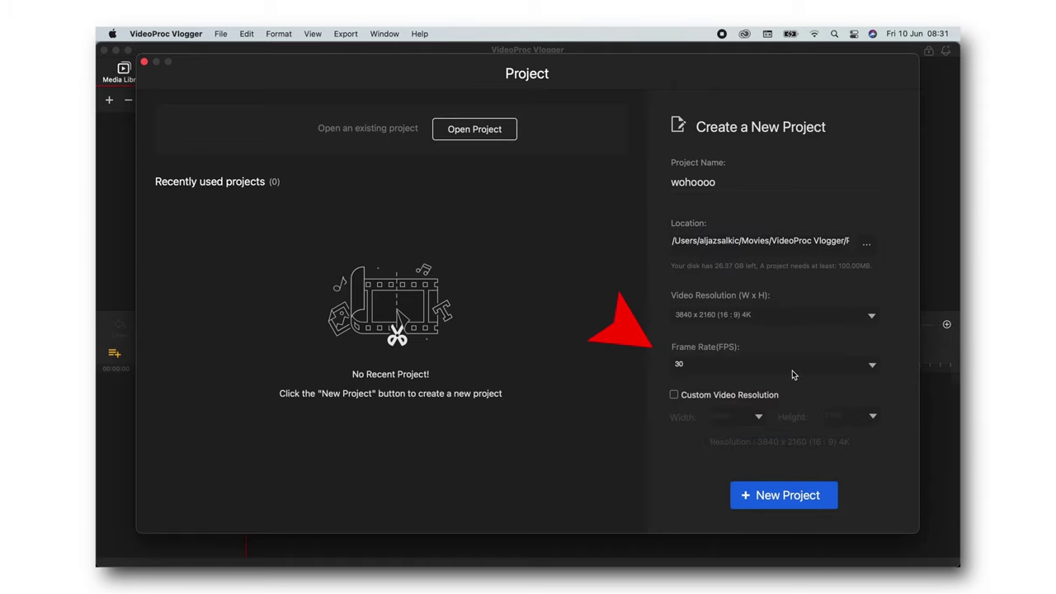
left_click(776, 500)
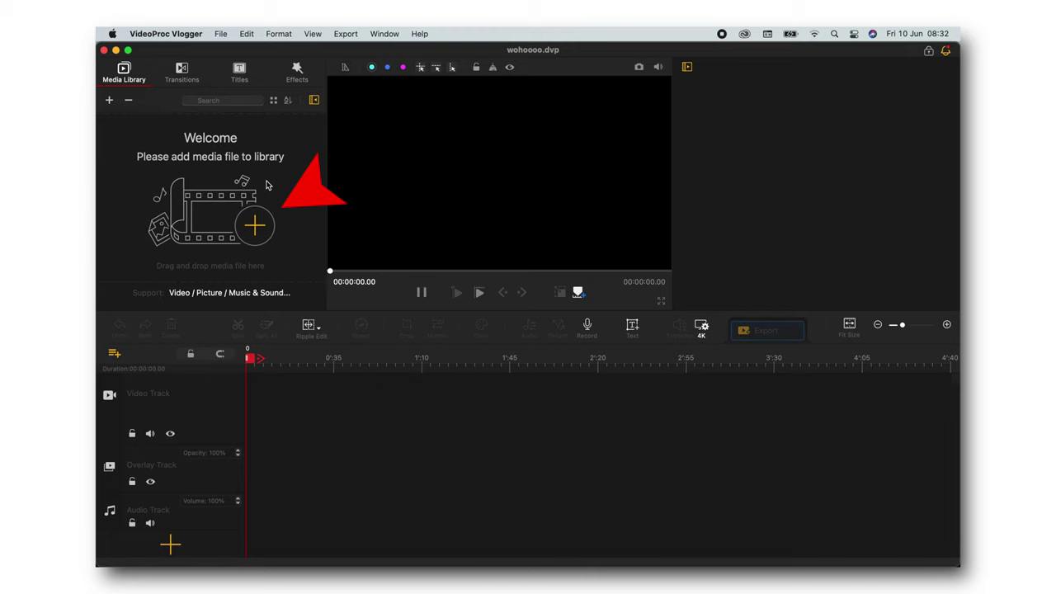
- Import GH011804, drop it on the video track, and preview from 00:00:14.10
left_click(256, 231)
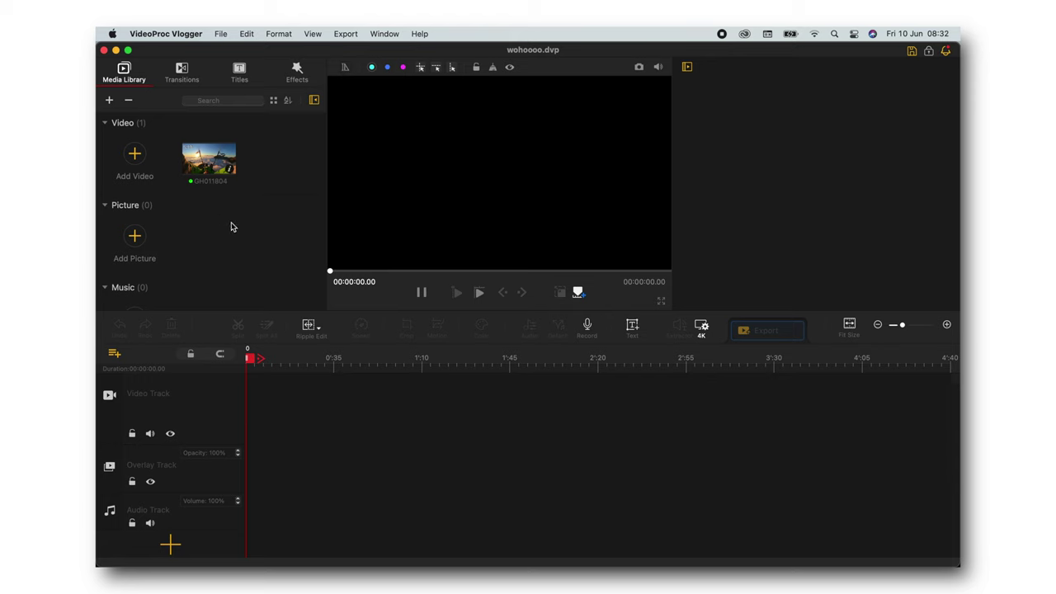
left_click_drag(232, 171, 284, 417)
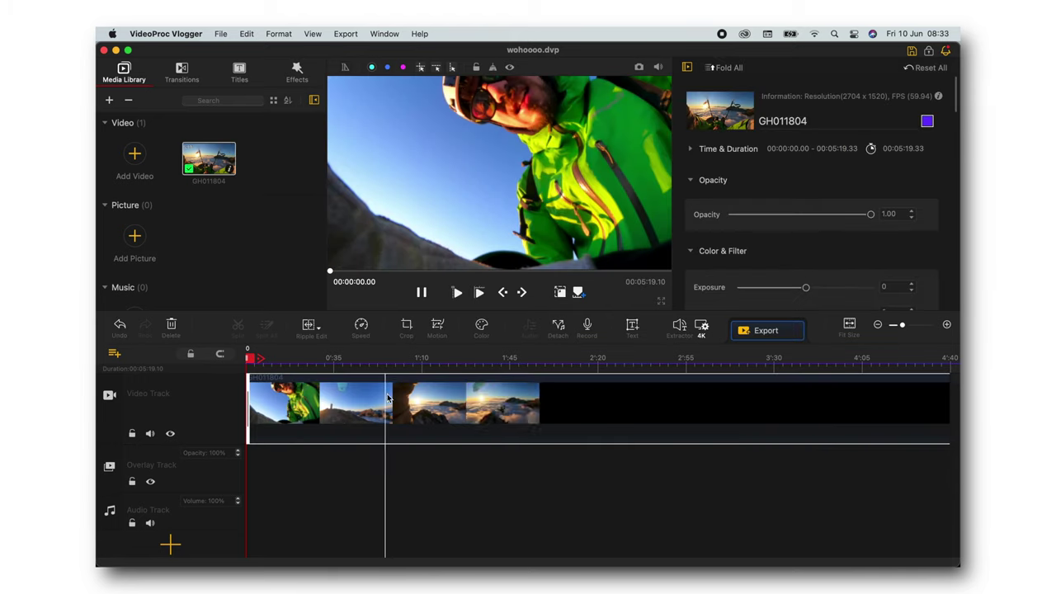
left_click(282, 397)
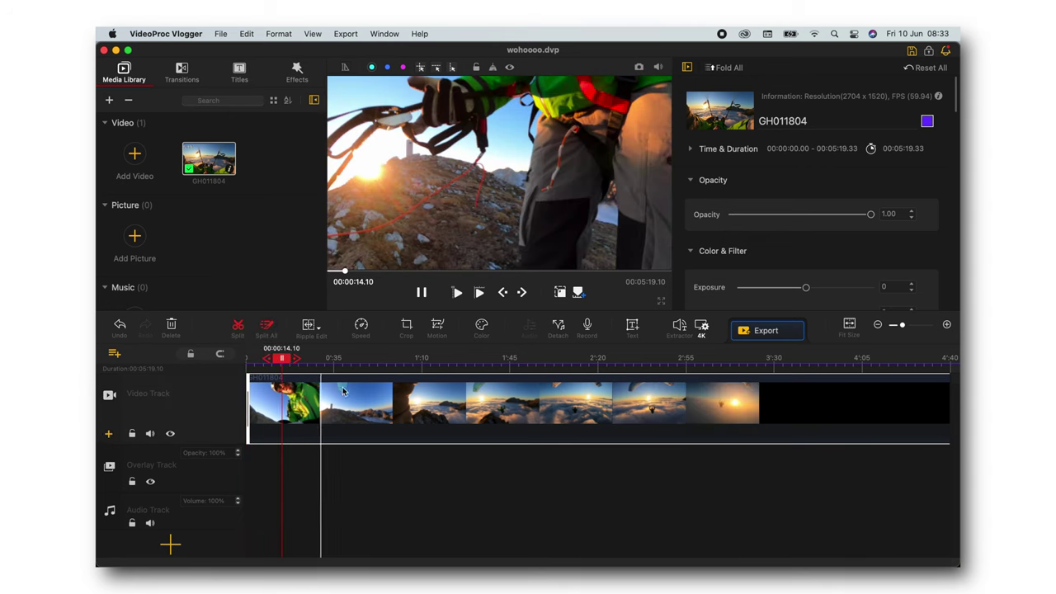
scroll(342, 391, "down", 5)
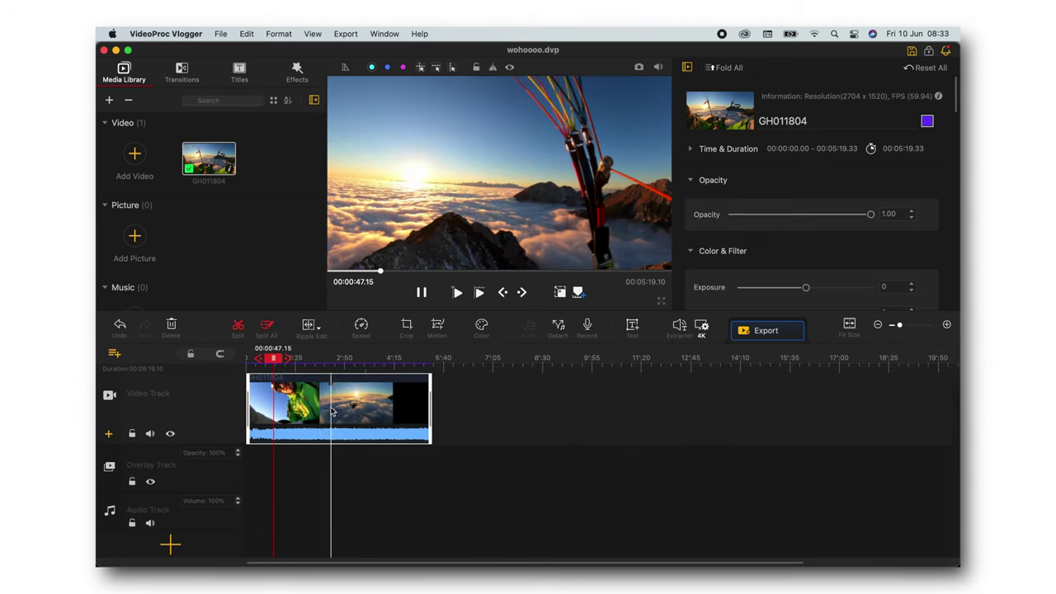
scroll(330, 410, "up", 5)
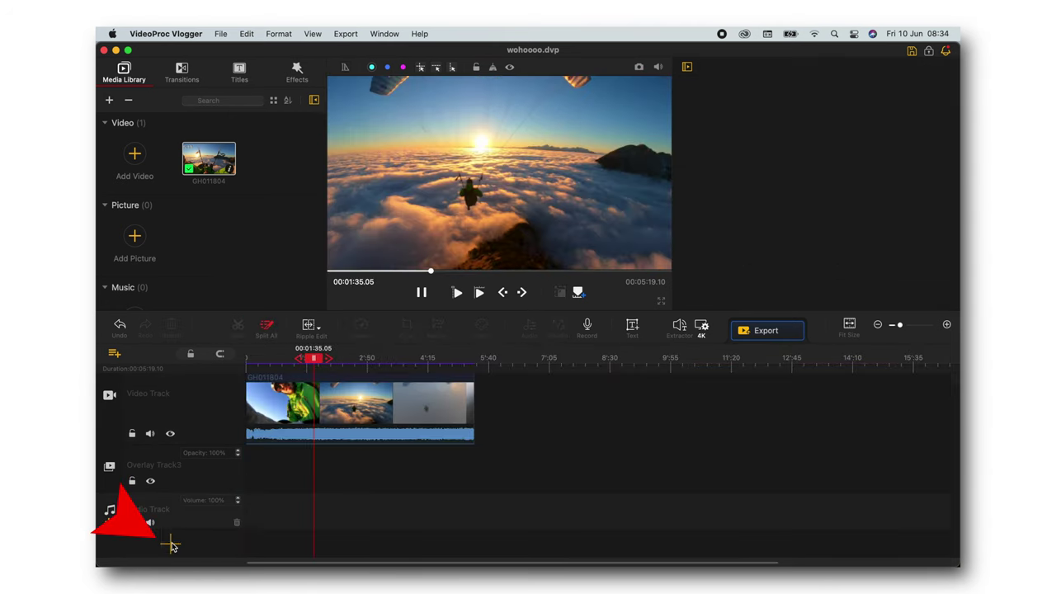
- Split the clip and delete the unwanted parts, leaving a 19-second piece
left_click(170, 544)
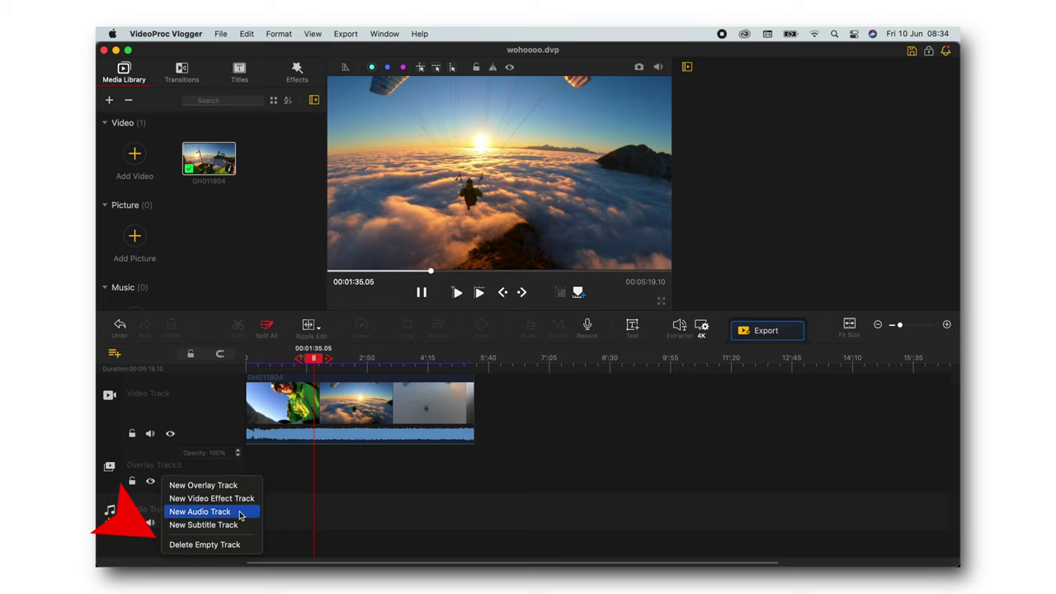
left_click(318, 405)
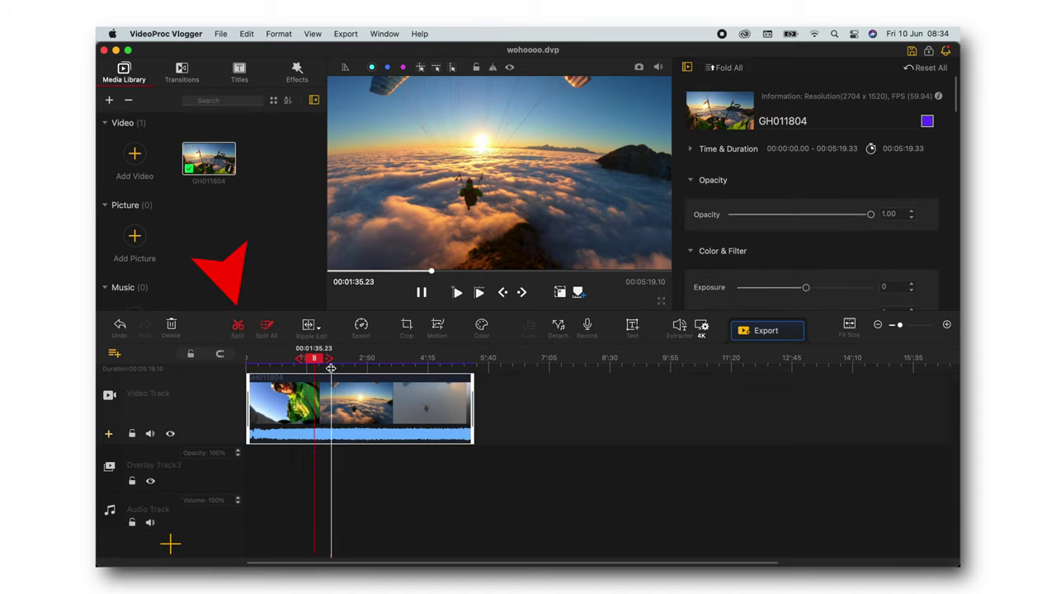
left_click(238, 324)
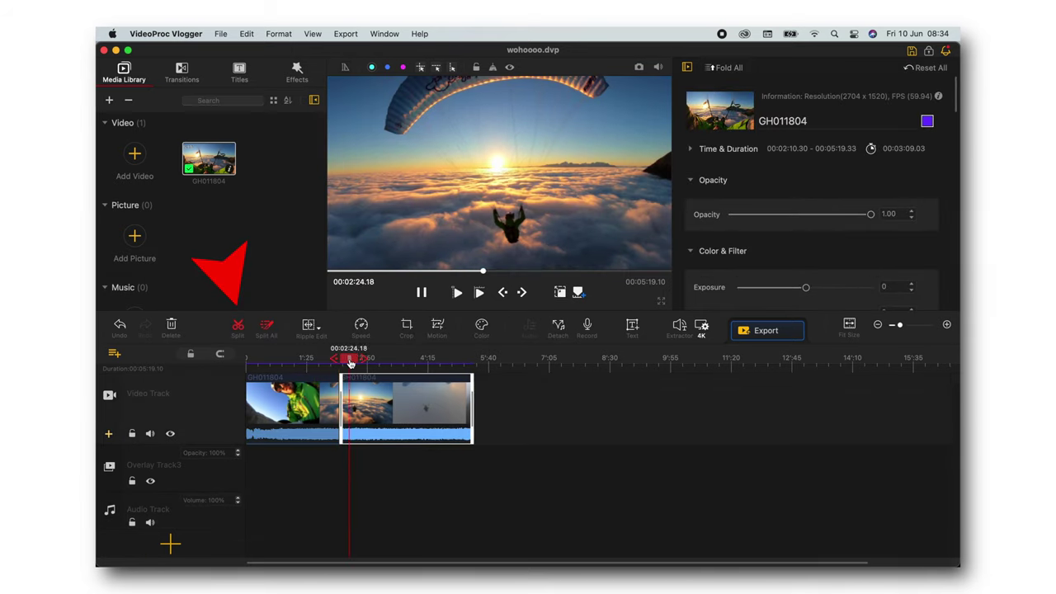
left_click(303, 392)
key("Delete")
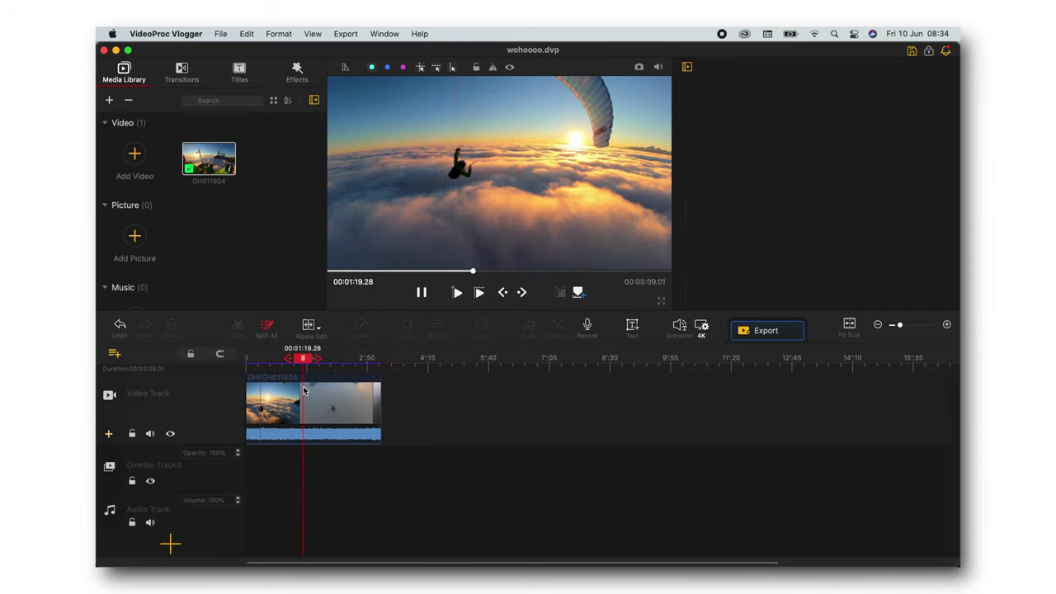
left_click(304, 393)
key("Delete")
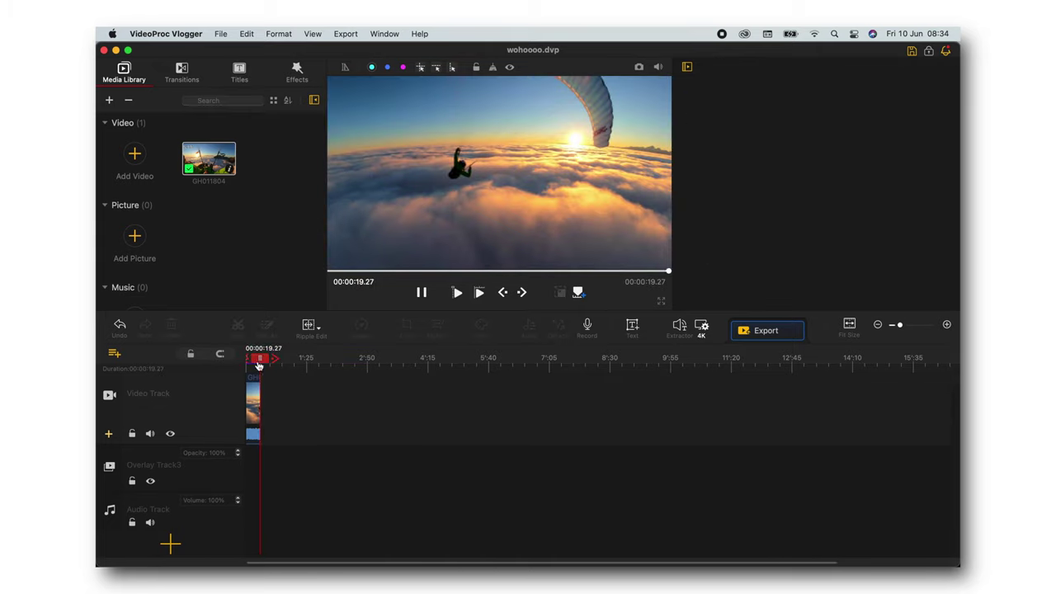
- Paste several copies of the piece and lengthen the last one to run to 6:18
key("super+v")
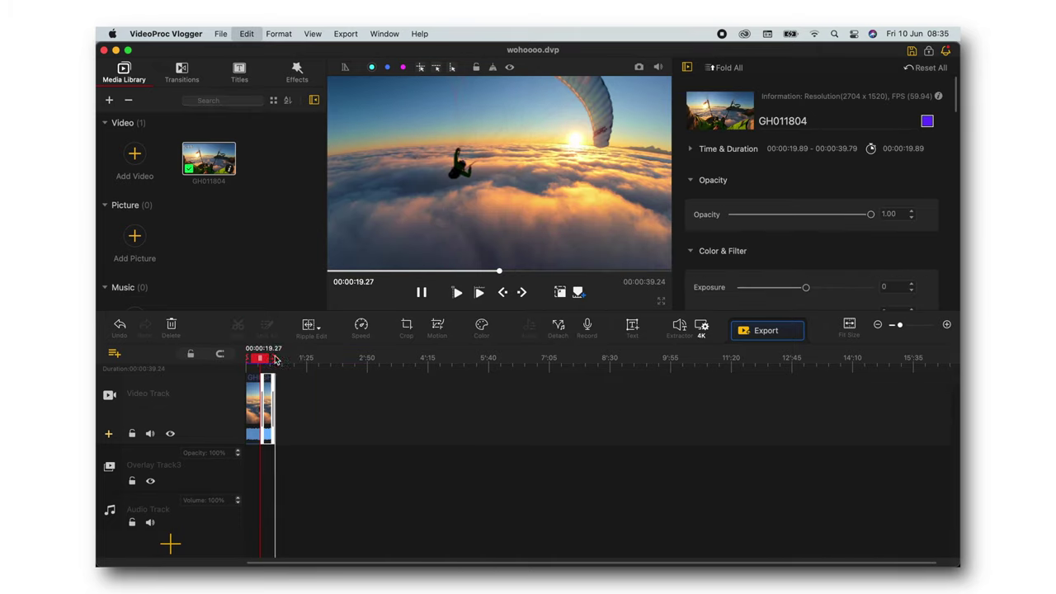
key("super+v")
key("super+v")
key("super+v")
key("super+v")
key("super+v")
key("super+v")
key("super+v")
key("super+v")
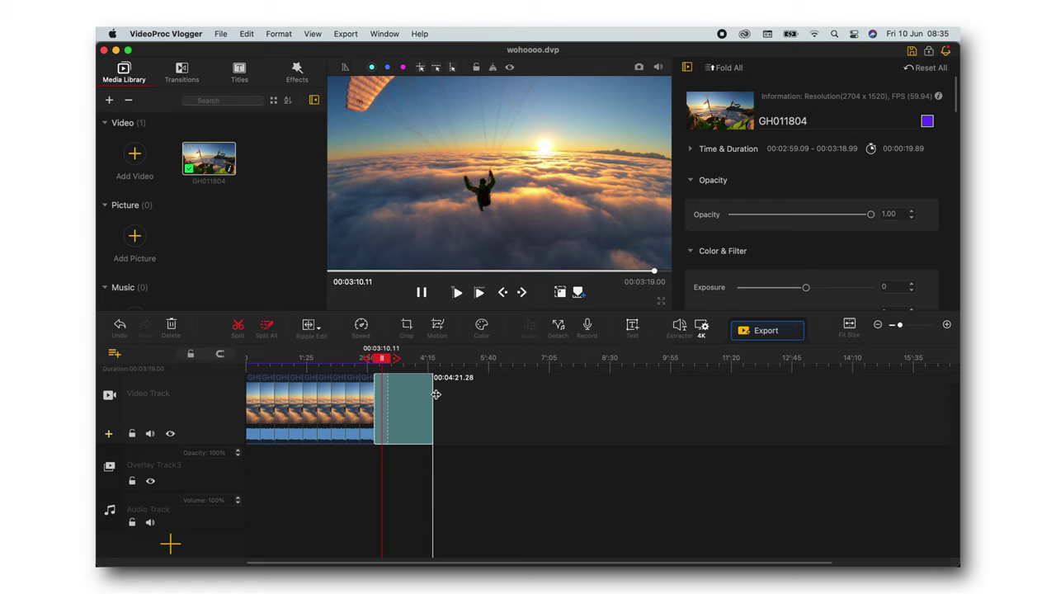
left_click_drag(436, 394, 465, 395)
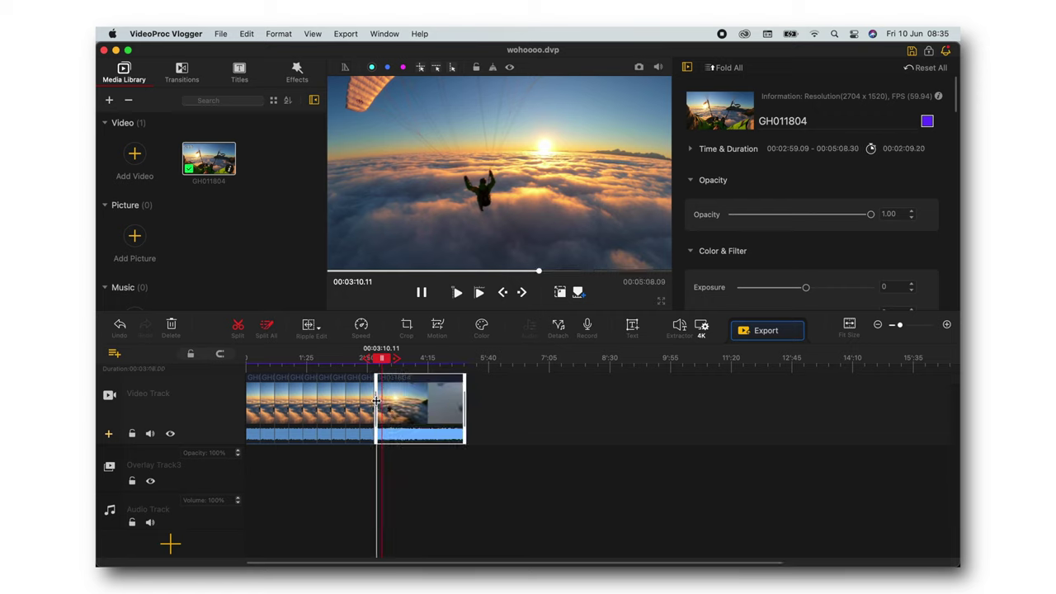
left_click_drag(376, 401, 327, 401)
left_click(406, 389)
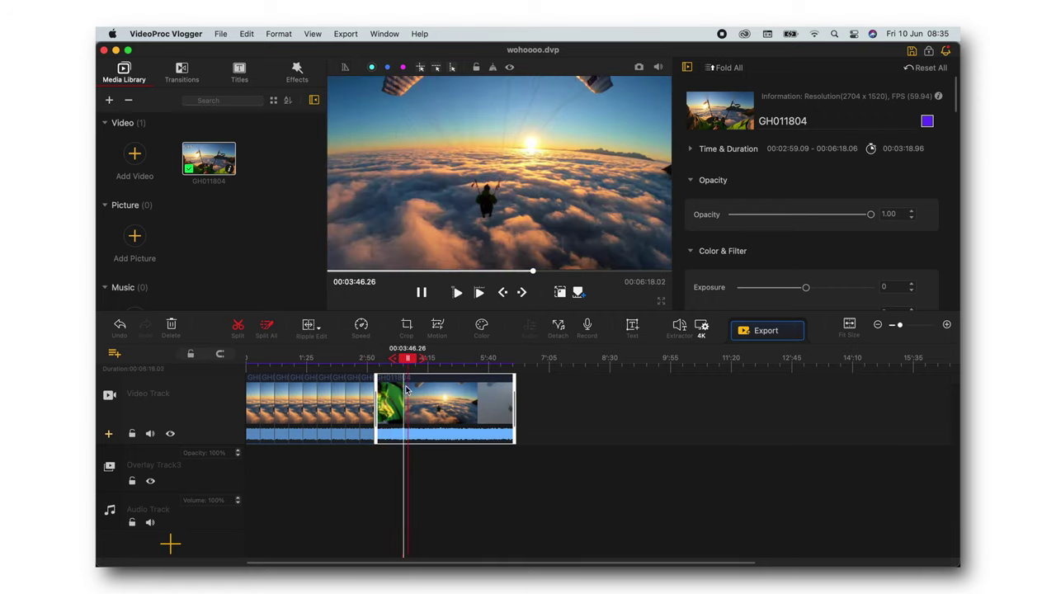
left_click(361, 326)
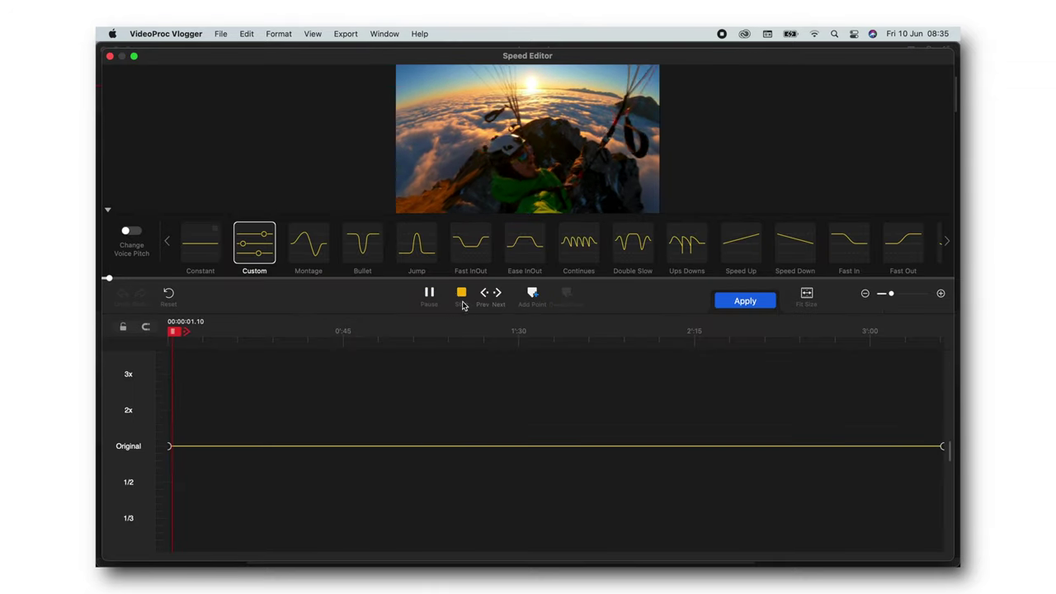
- Try the Ease InOut speed curve with adjusted points, then reset to original speed
left_click(429, 295)
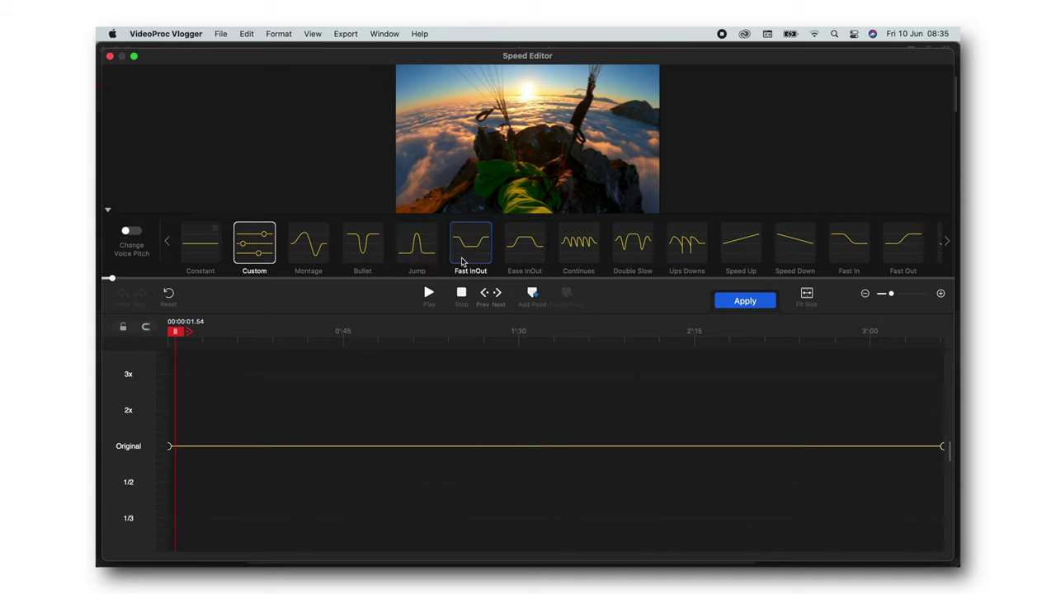
scroll(578, 252, "right", 4)
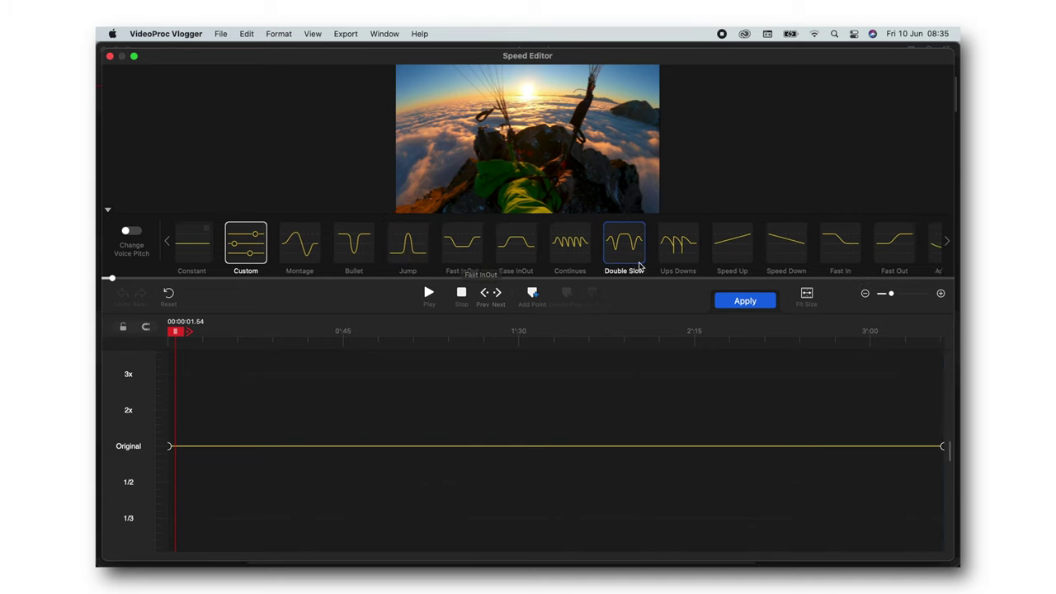
scroll(640, 265, "left", 4)
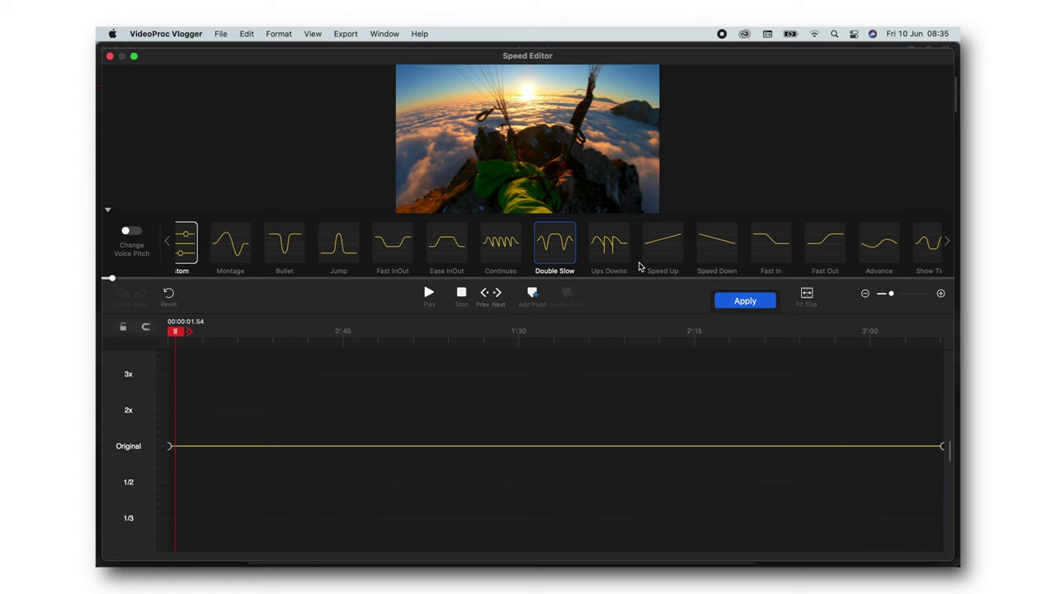
left_click(526, 255)
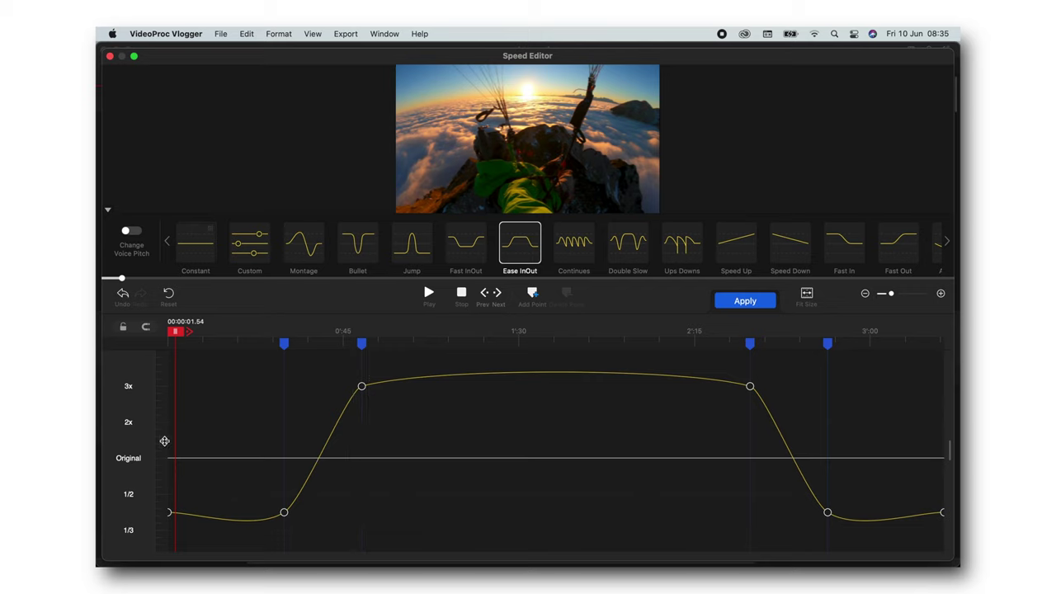
left_click_drag(284, 513, 284, 480)
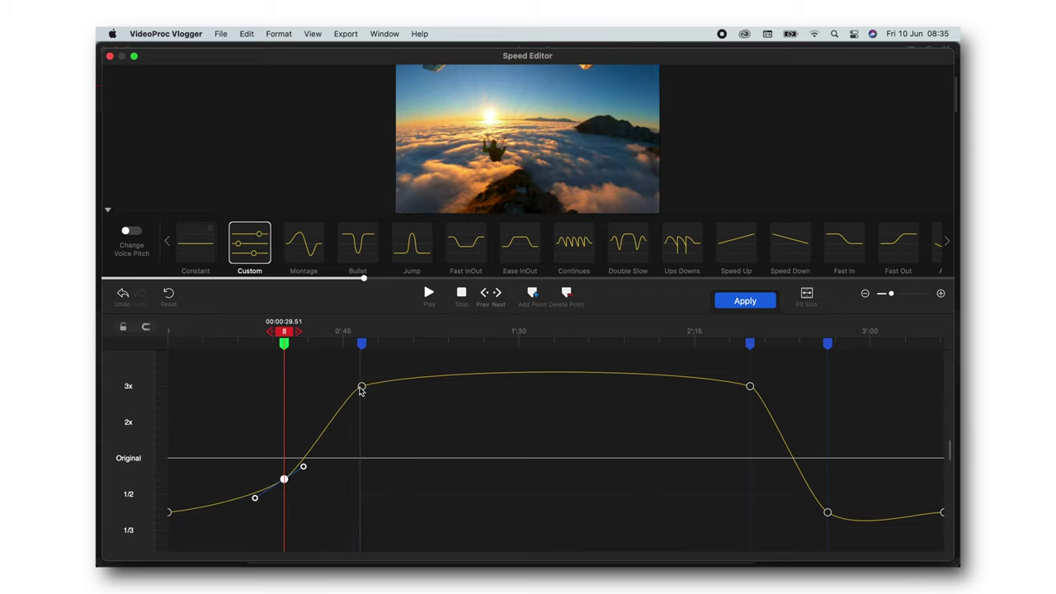
left_click_drag(361, 388, 362, 426)
left_click_drag(750, 387, 749, 417)
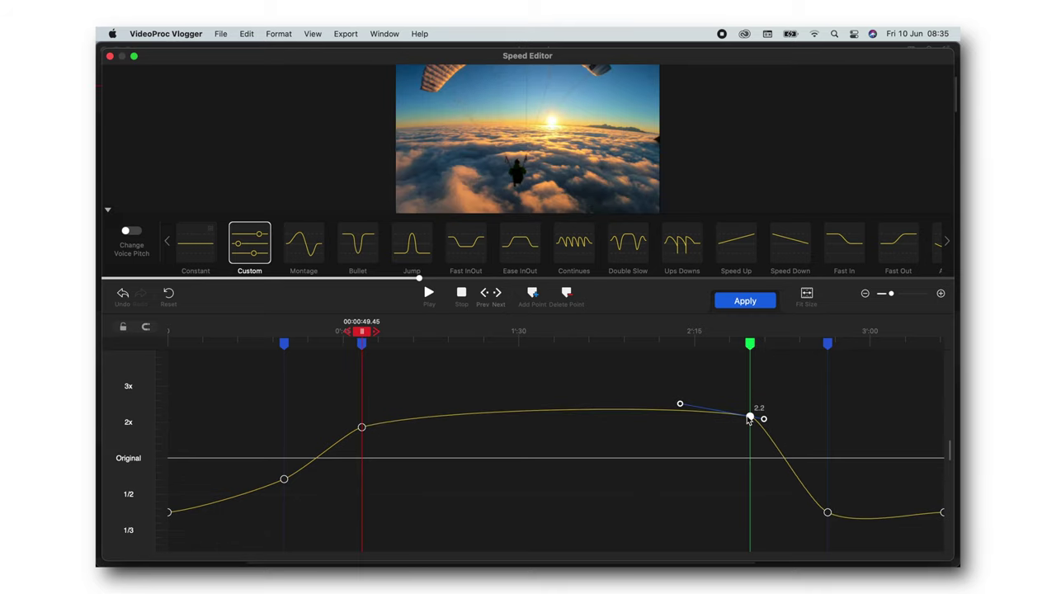
left_click_drag(828, 513, 828, 484)
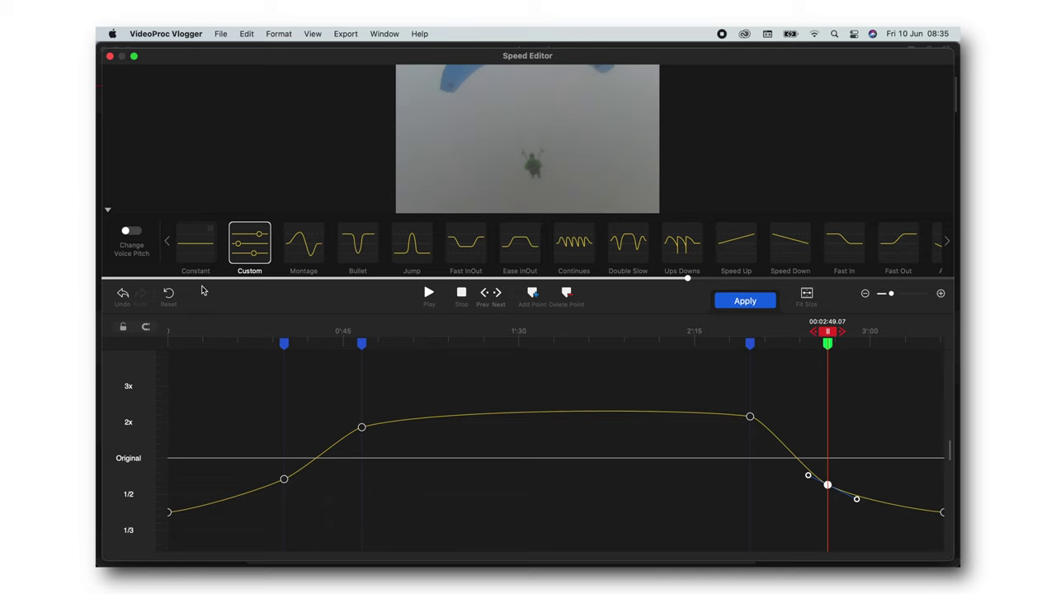
left_click(169, 296)
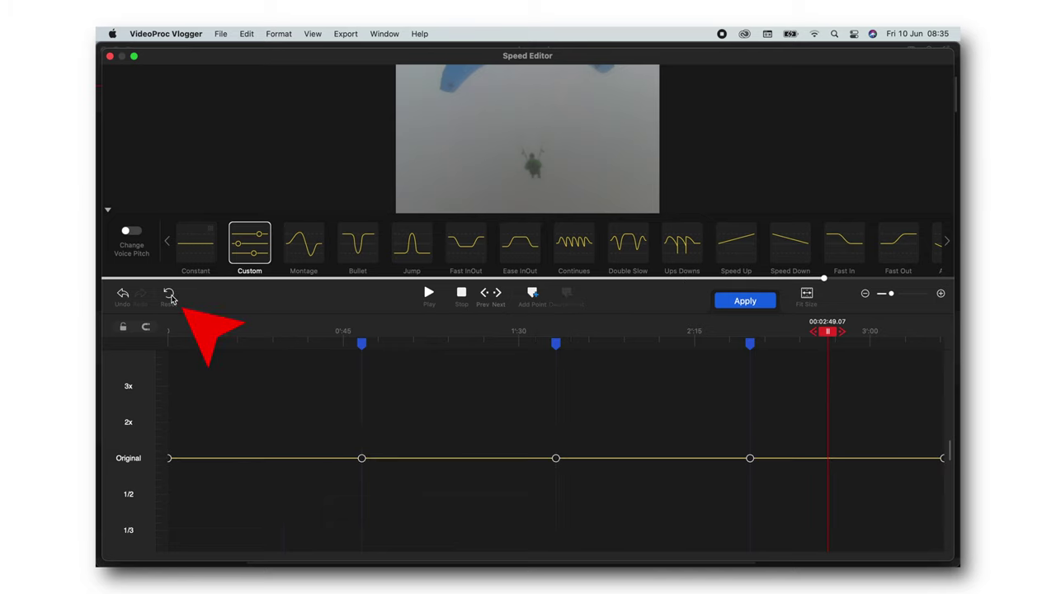
- Set a custom curve of 2x at 0:45, 1/2 at 1:30, about 2x near 2:29, and apply
left_click(411, 342)
left_click_drag(363, 459, 363, 422)
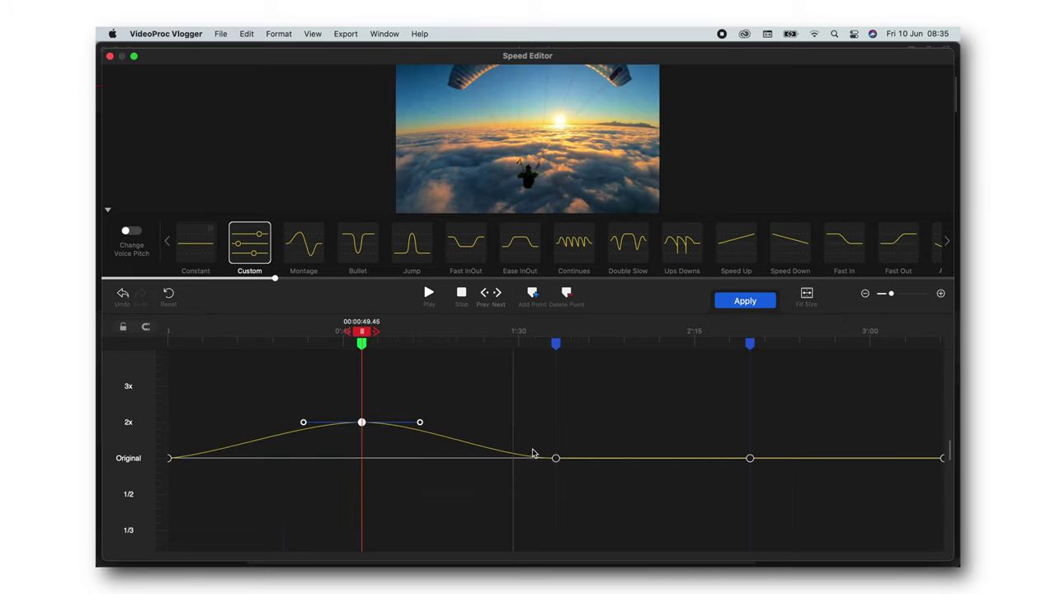
left_click_drag(555, 458, 555, 496)
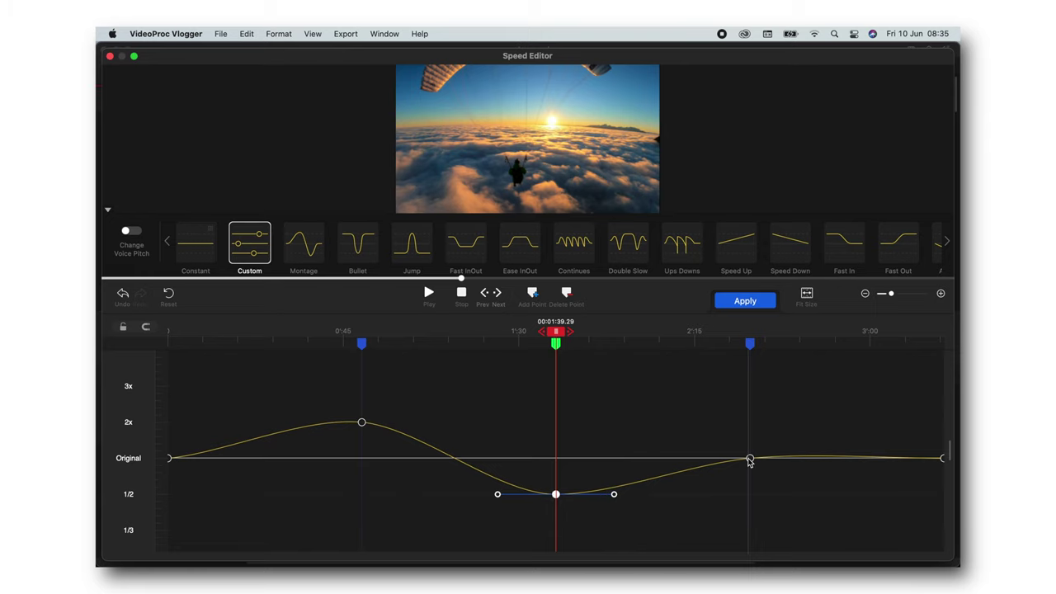
left_click_drag(749, 458, 749, 406)
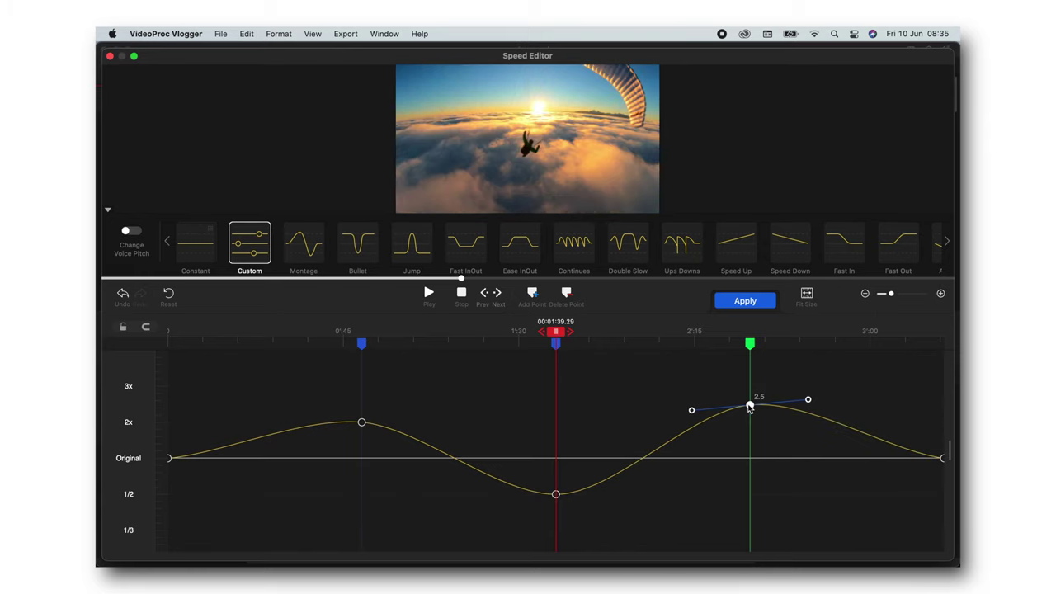
left_click(749, 305)
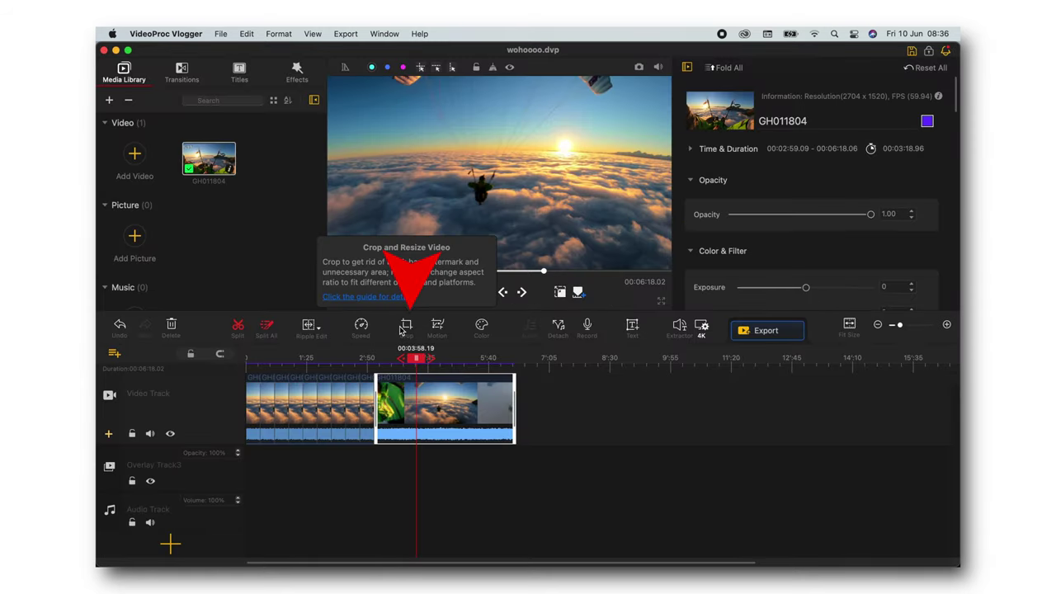
left_click(407, 326)
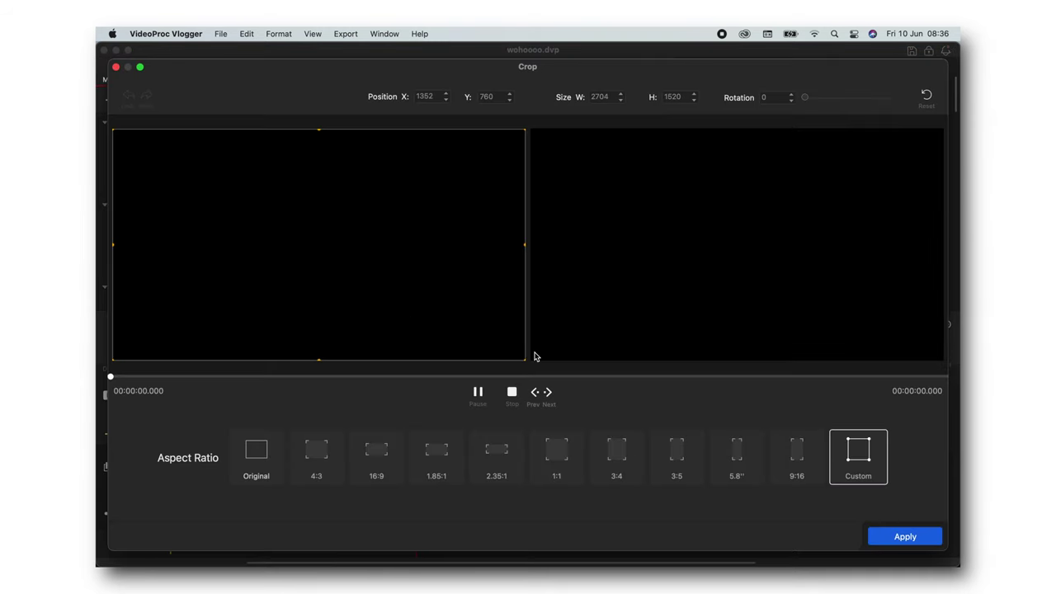
left_click(678, 451)
left_click(557, 451)
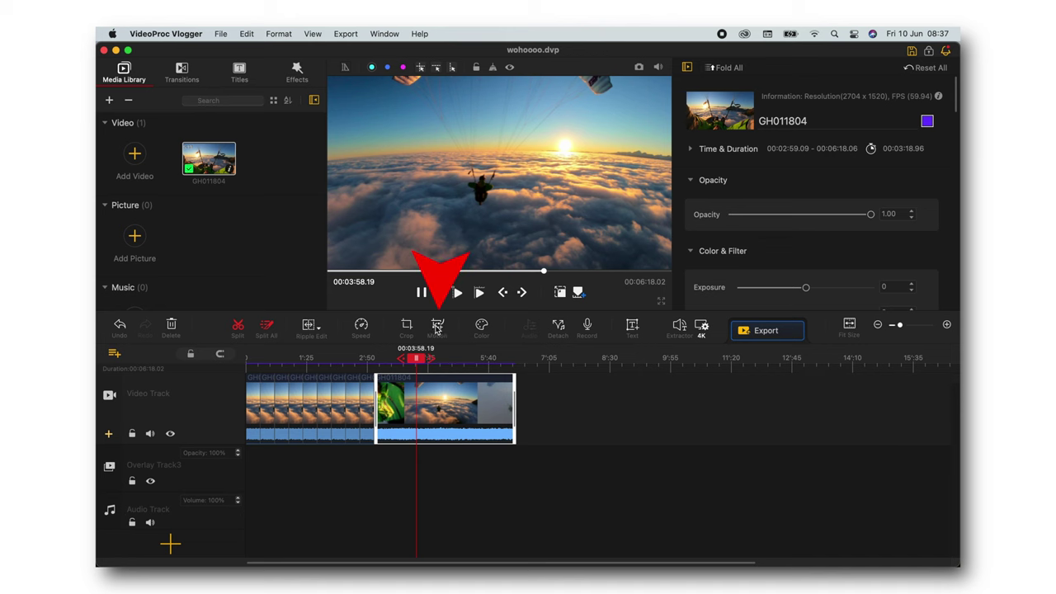
- Drag keyframe 6's frame left to (1101, 760) to frame the green-jacket pilot
left_click(438, 326)
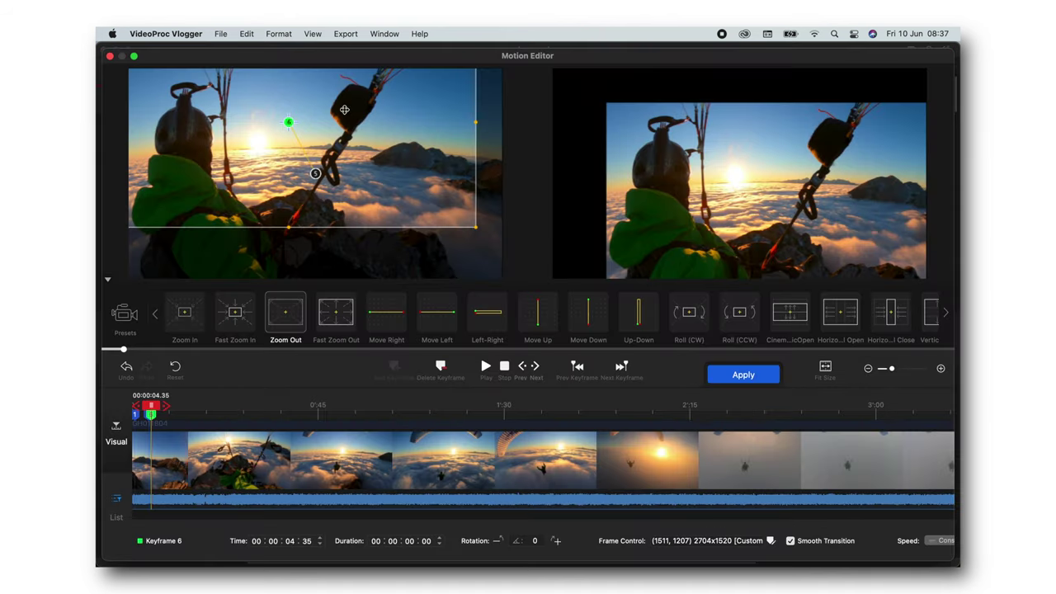
left_click_drag(286, 120, 406, 208)
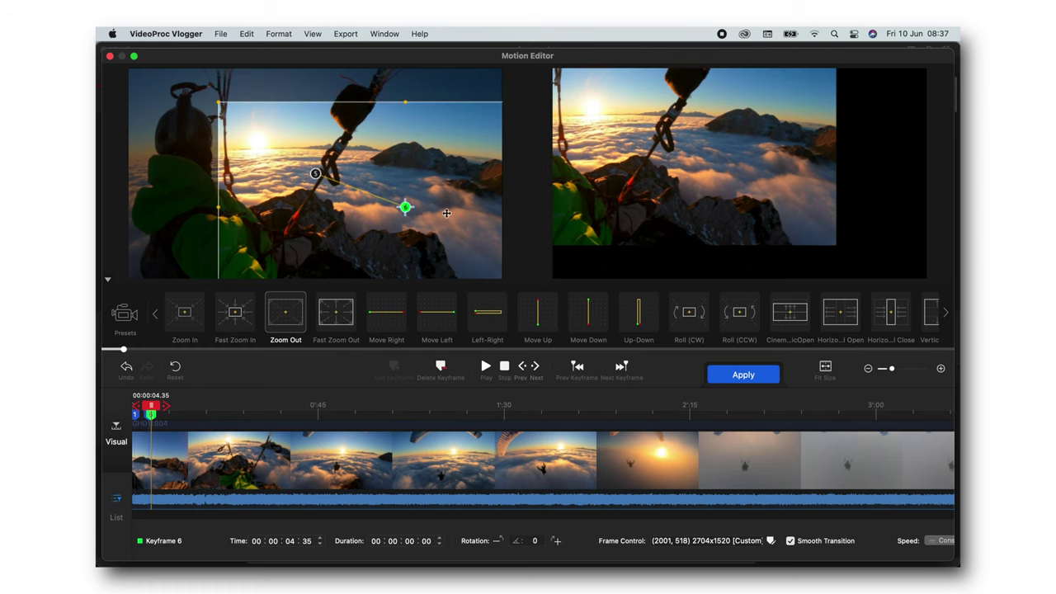
left_click_drag(430, 213, 291, 180)
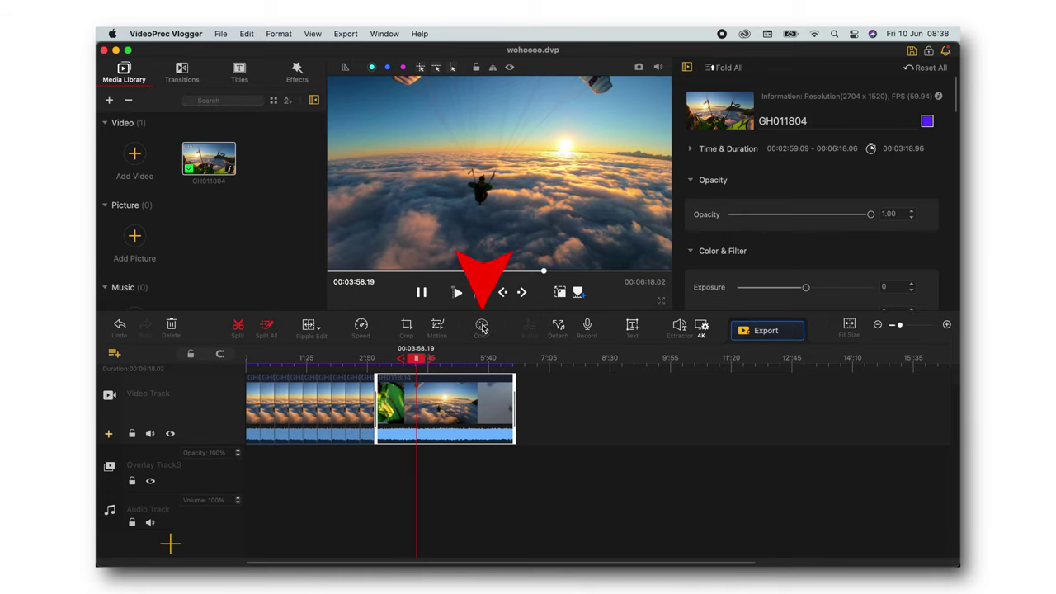
- Preview the Travel6, Travel9, Travel7, Food5 and Food6 filter presets on the clip
left_click(482, 324)
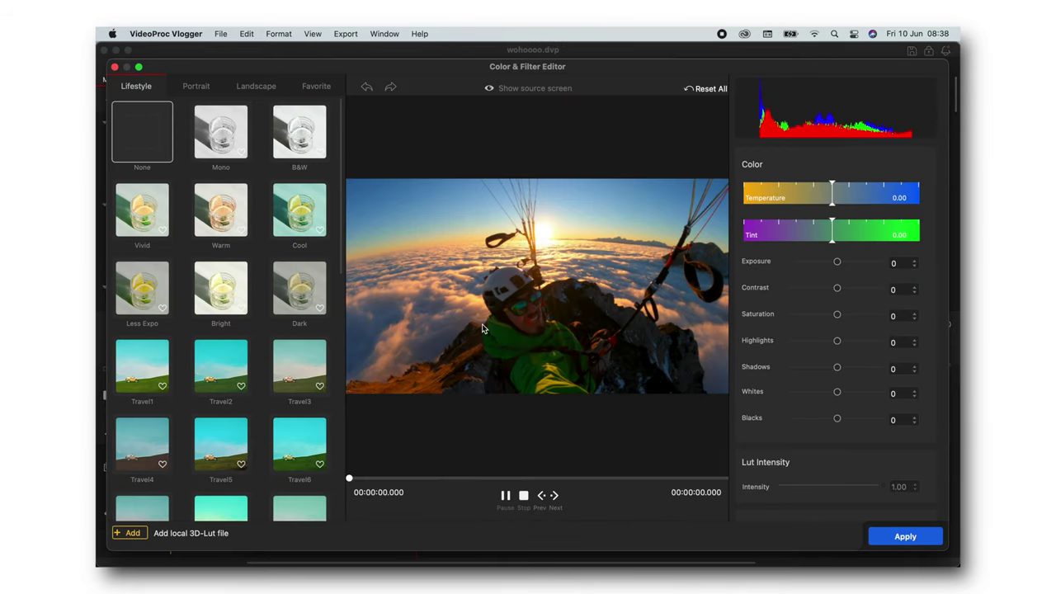
scroll(299, 330, "down", 4)
left_click(299, 309)
left_click(299, 401)
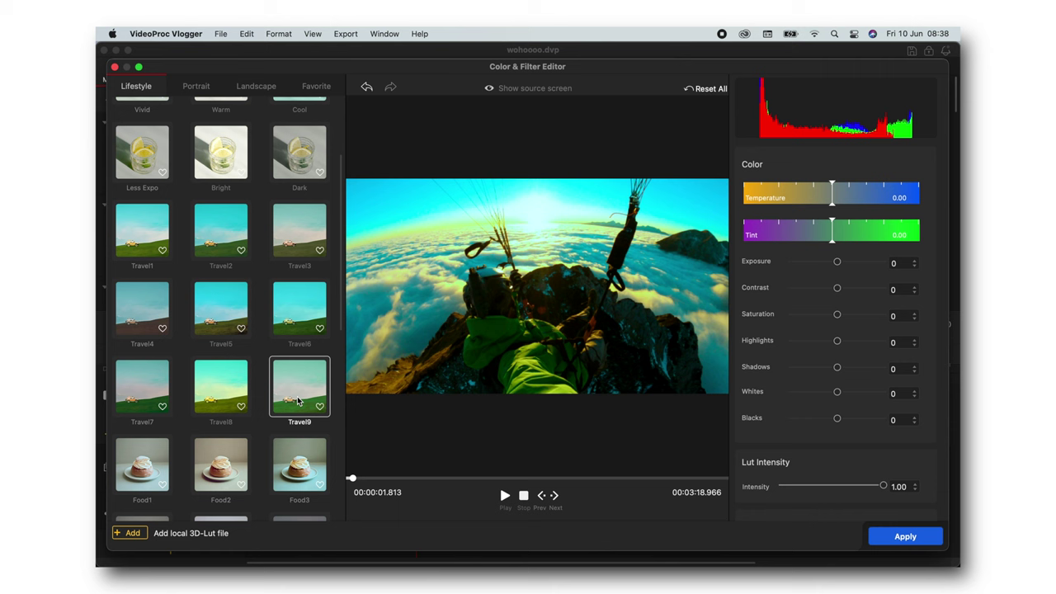
left_click(141, 380)
scroll(165, 388, "down", 3)
left_click(211, 415)
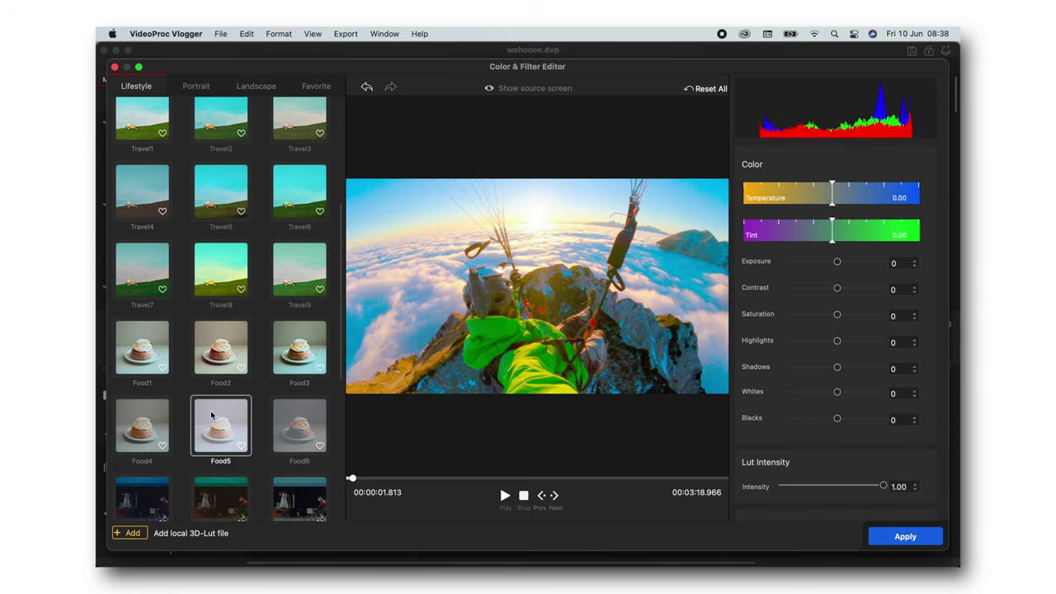
left_click(300, 425)
- Set Exposure 43, Contrast 21, Whites 60 and Tint 0.84, and apply the grade
left_click_drag(836, 262, 834, 262)
left_click_drag(837, 288, 857, 262)
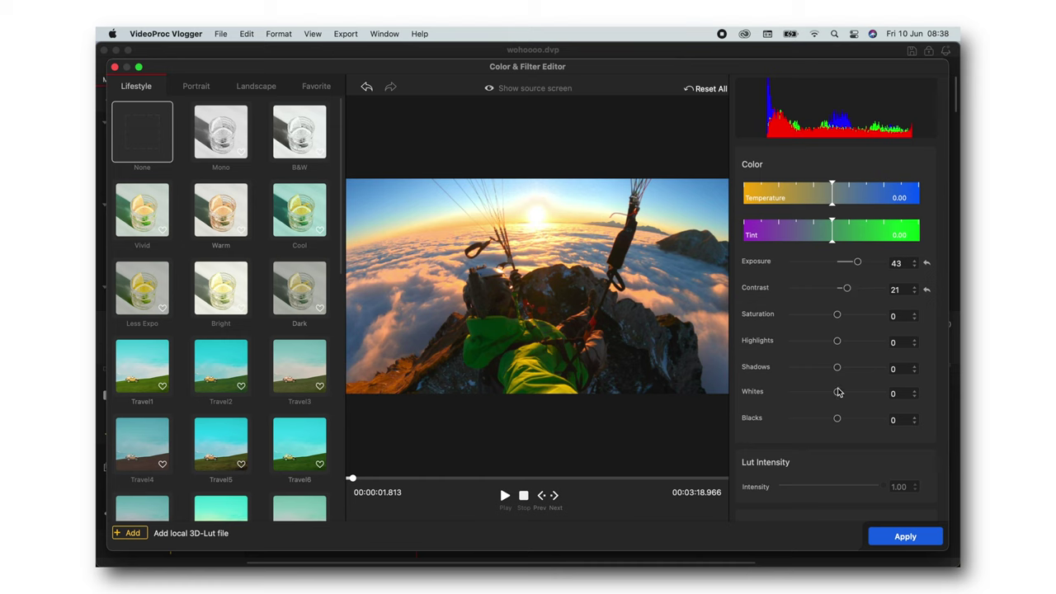
left_click_drag(839, 392, 865, 392)
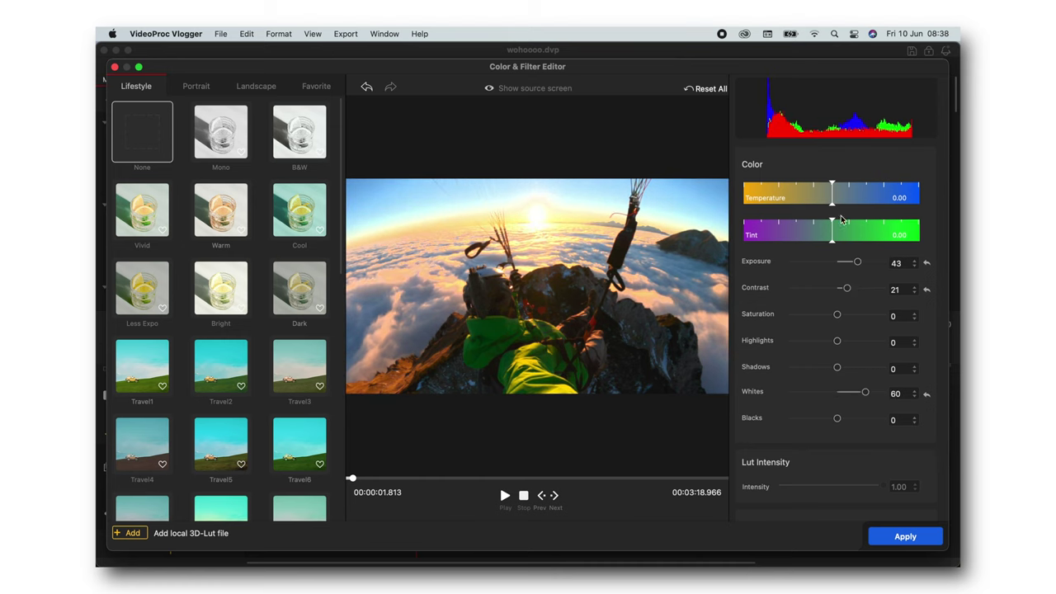
left_click(842, 218)
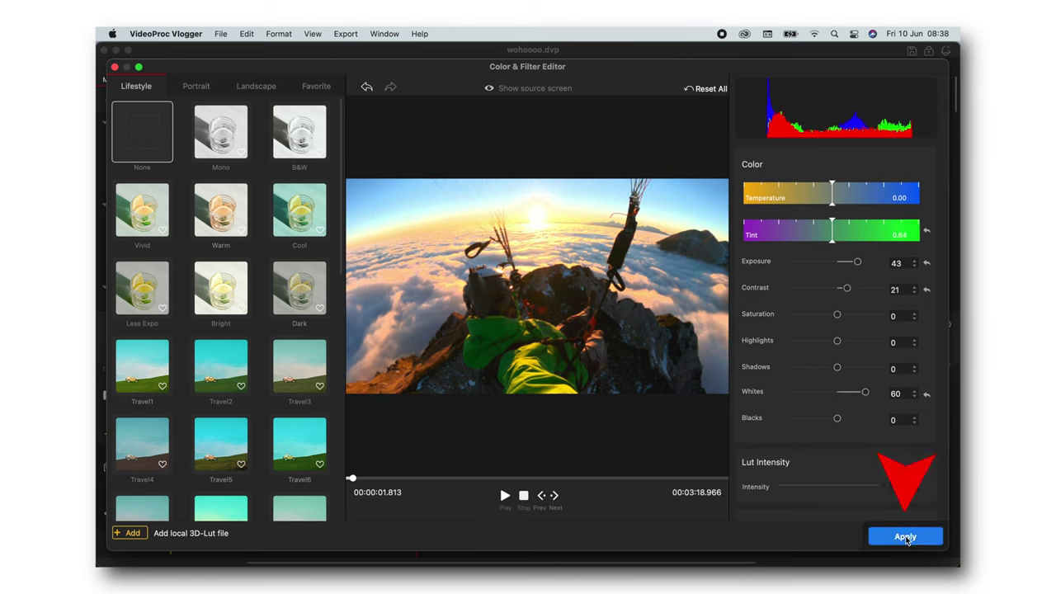
left_click(905, 537)
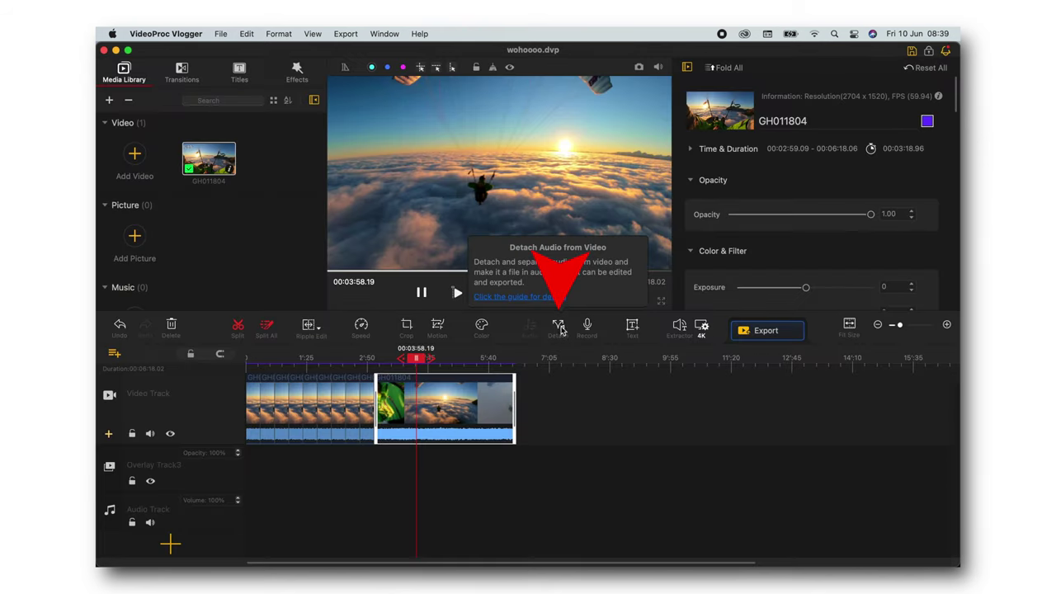
- Detach the last clip's sound into a GH011804 clip on the audio track
left_click(561, 329)
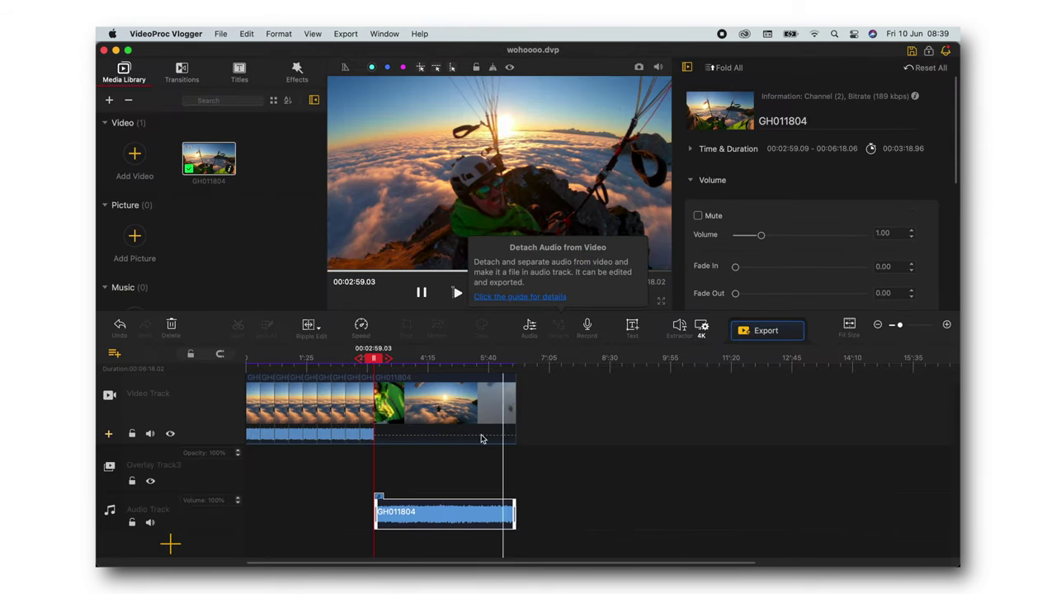
left_click(437, 516)
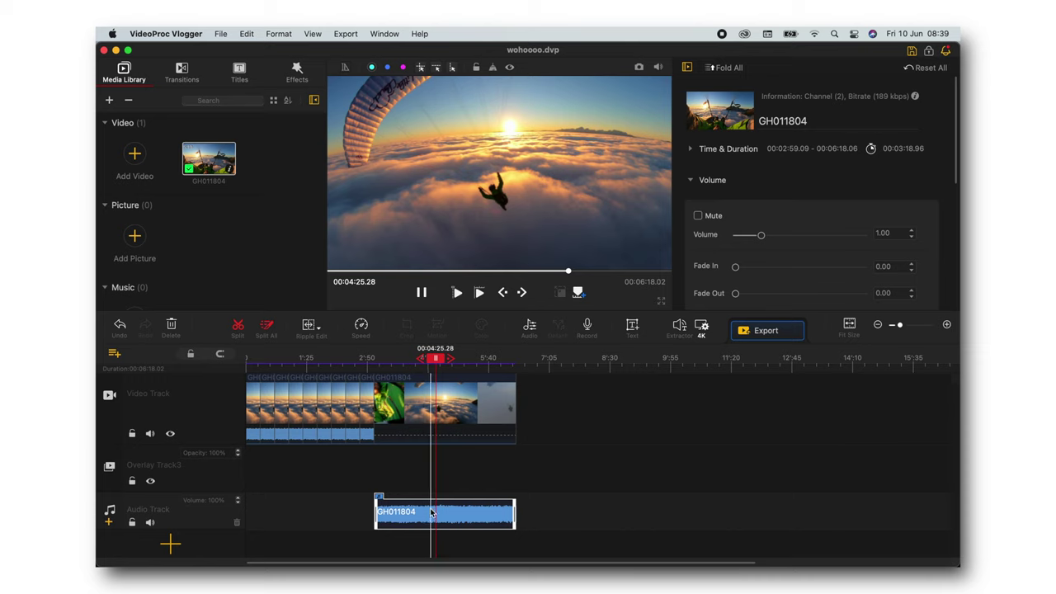
left_click(435, 405)
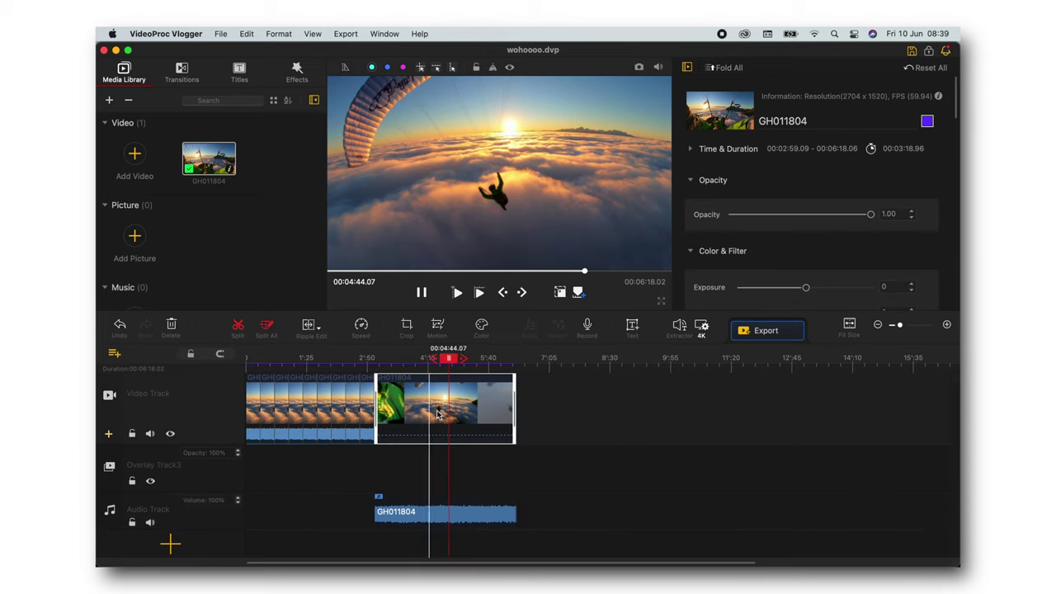
left_click(450, 515)
mouse_move(460, 518)
left_mouse_down()
mouse_move(505, 517)
mouse_move(440, 518)
left_mouse_up()
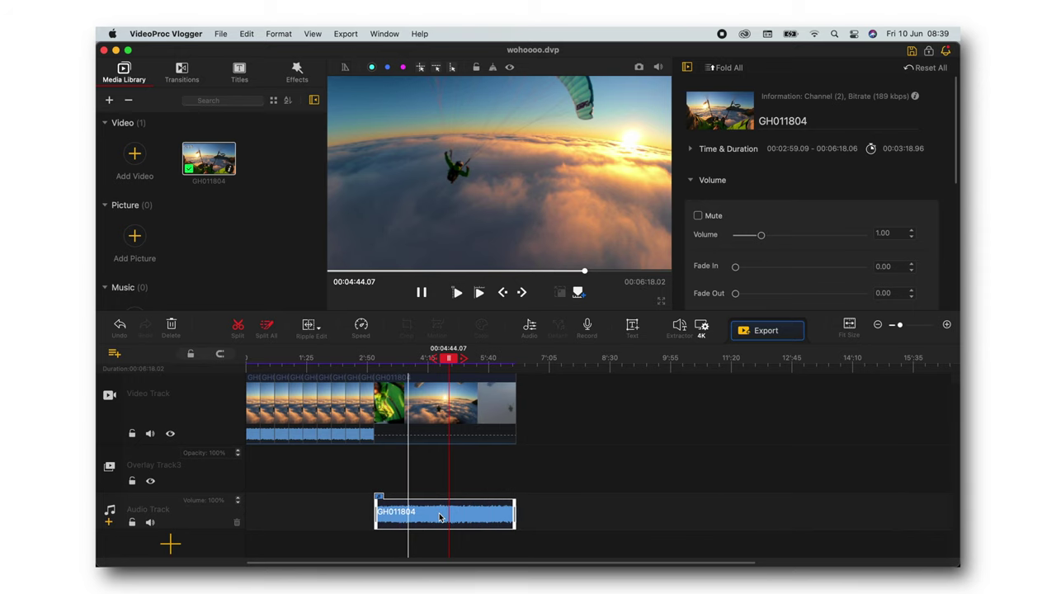
left_click(376, 388)
- Keep the narrow clip at full opacity, set exposure to 9 and rotation to 0
left_click(367, 382)
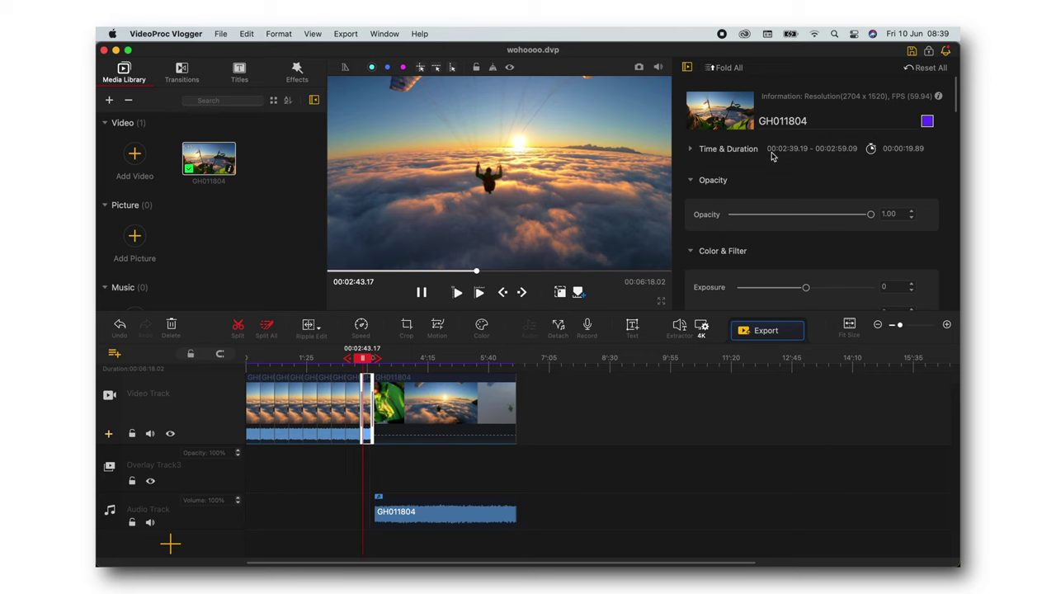
scroll(773, 157, "down", 1)
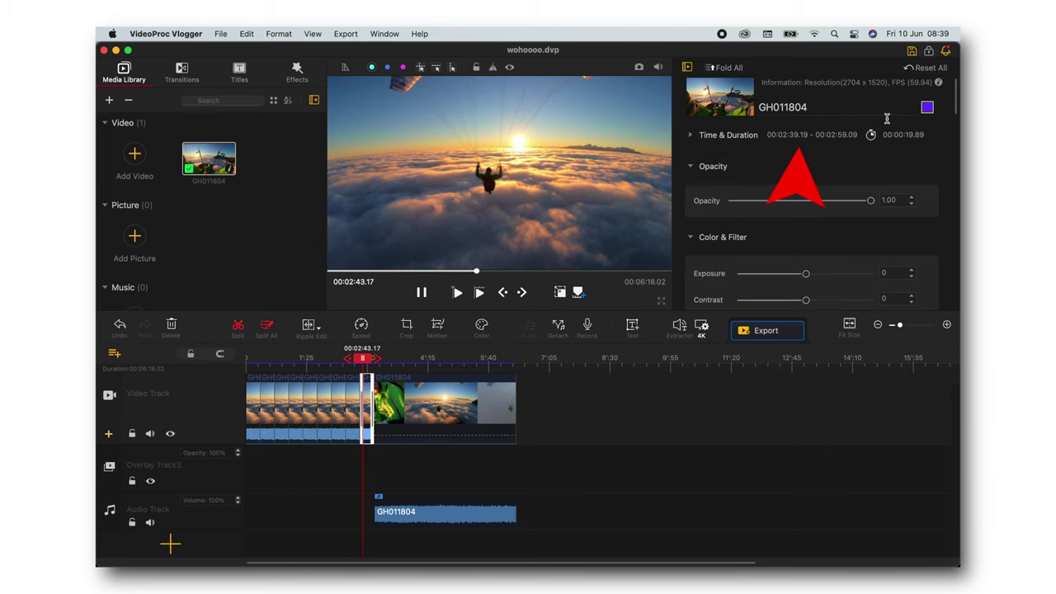
scroll(826, 157, "down", 2)
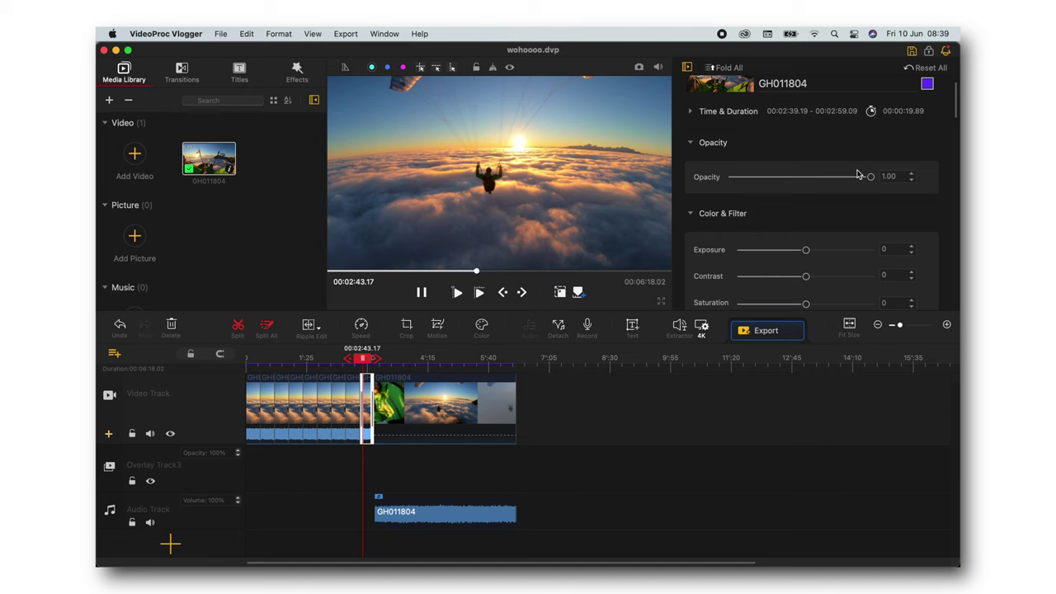
mouse_move(869, 181)
left_mouse_down()
mouse_move(764, 177)
mouse_move(873, 178)
left_mouse_up()
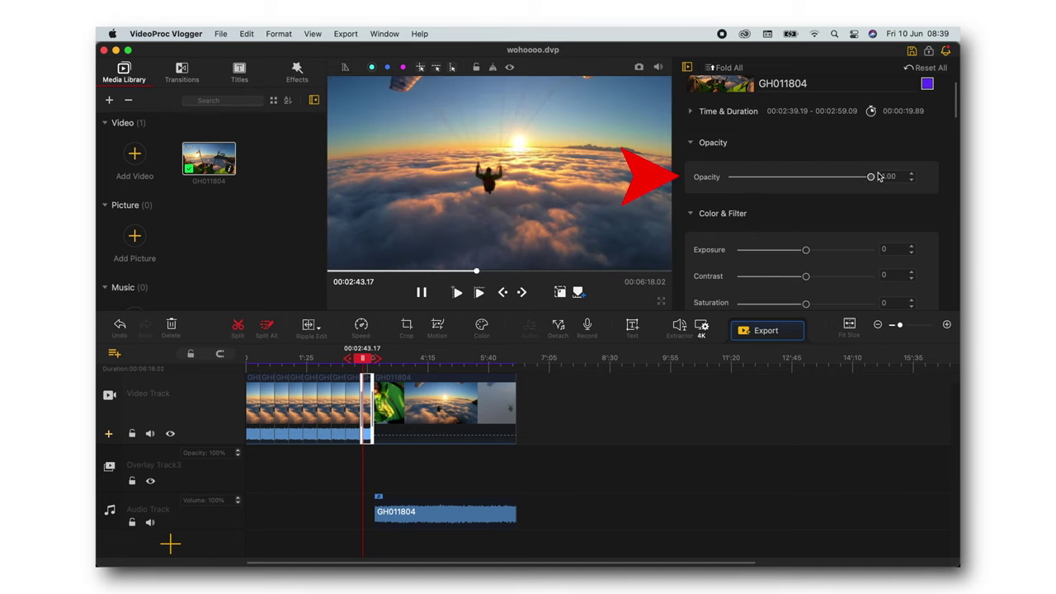
scroll(835, 248, "down", 4)
mouse_move(807, 189)
left_mouse_down()
mouse_move(820, 189)
mouse_move(754, 196)
mouse_move(829, 196)
mouse_move(776, 194)
mouse_move(778, 223)
mouse_move(753, 222)
left_mouse_up()
scroll(752, 194, "down", 9)
double_click(888, 192)
type("0")
key("Return")
- Mirror the clip horizontally, fit it to screen width at scale 1.00, and mute it
scroll(767, 223, "down", 2)
left_click(777, 224)
left_click(808, 262)
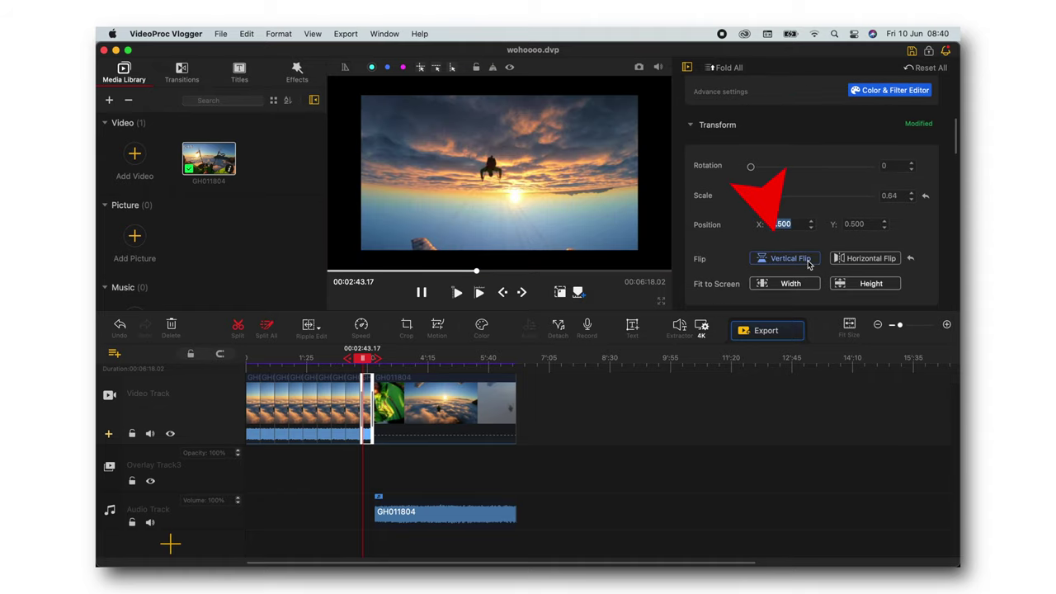
left_click(808, 262)
left_click(865, 258)
scroll(753, 196, "down", 2)
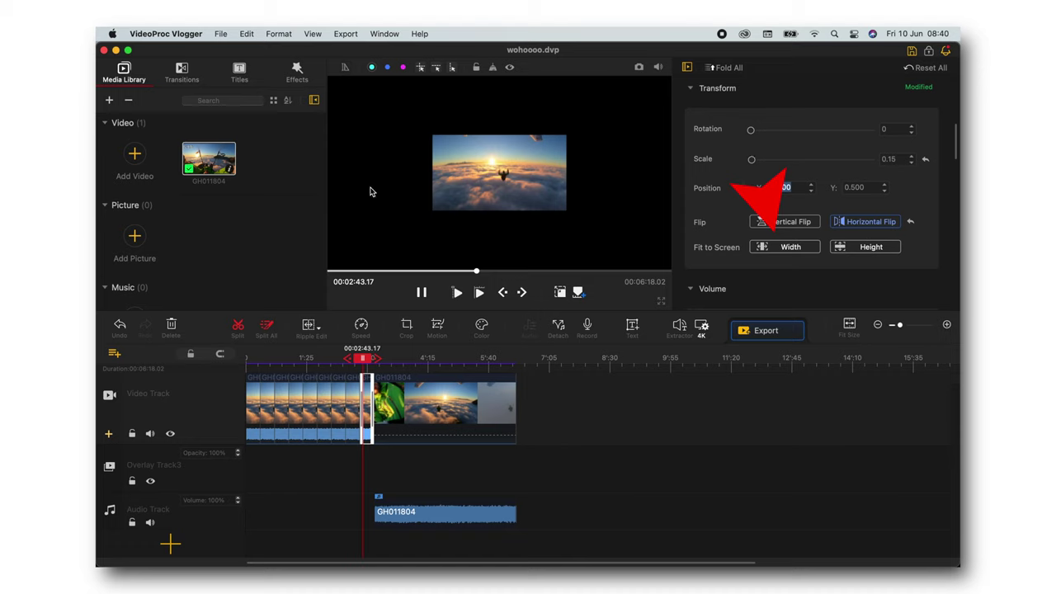
left_click(784, 247)
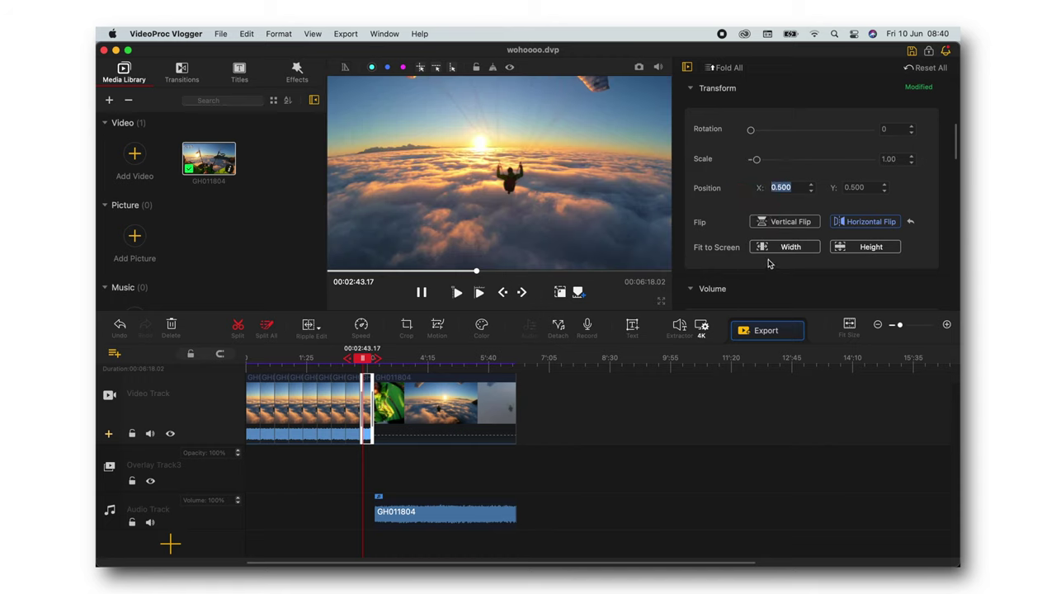
scroll(769, 263, "down", 5)
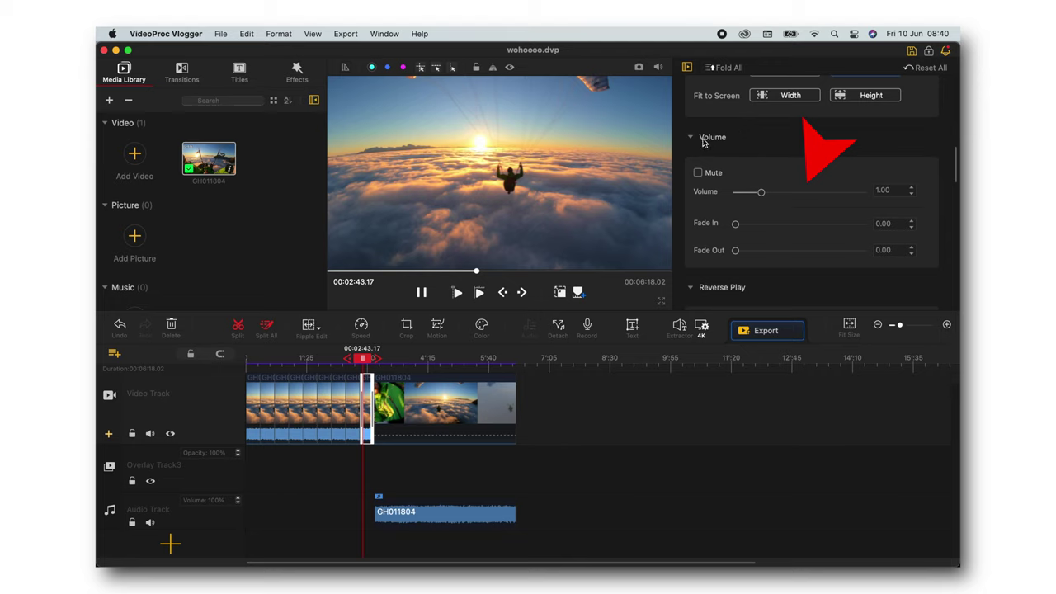
left_click(699, 173)
- Enable Lens Distortion Correction with the GOPRO HERO 10 profile, comparing it on and off
scroll(707, 108, "down", 5)
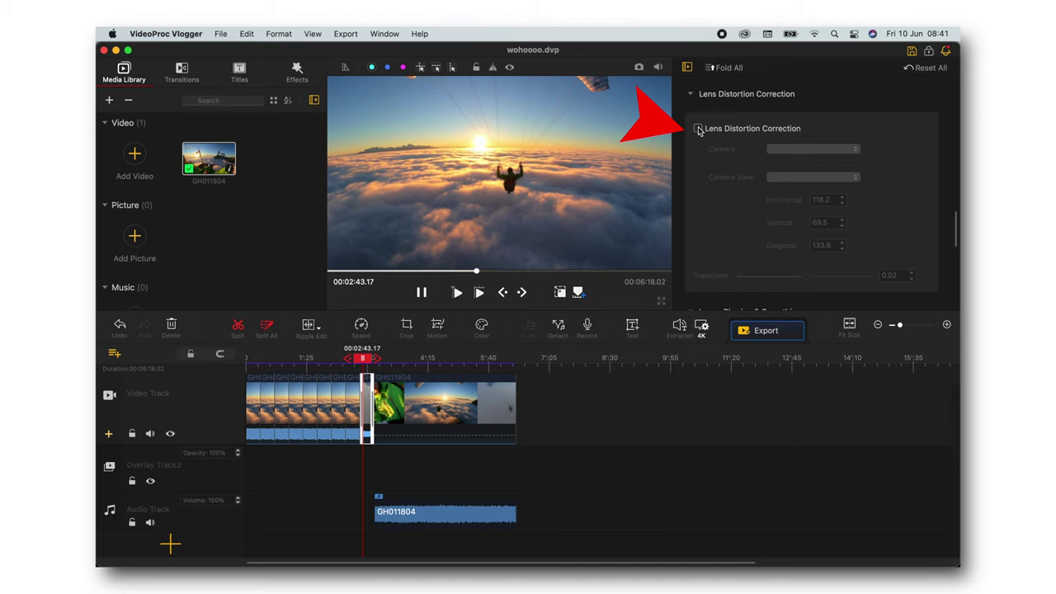
left_click(699, 129)
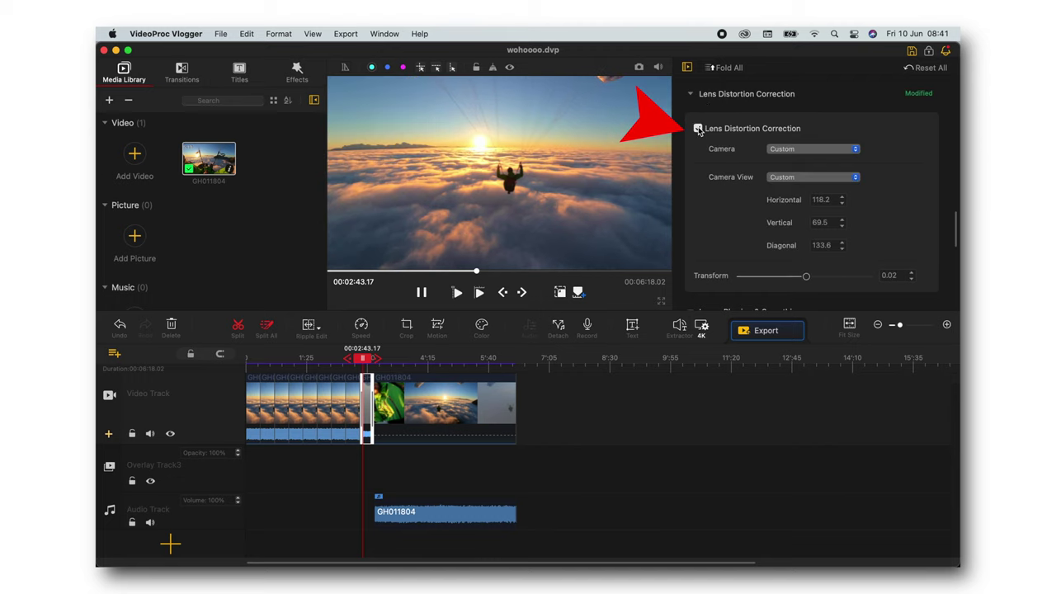
left_click(784, 150)
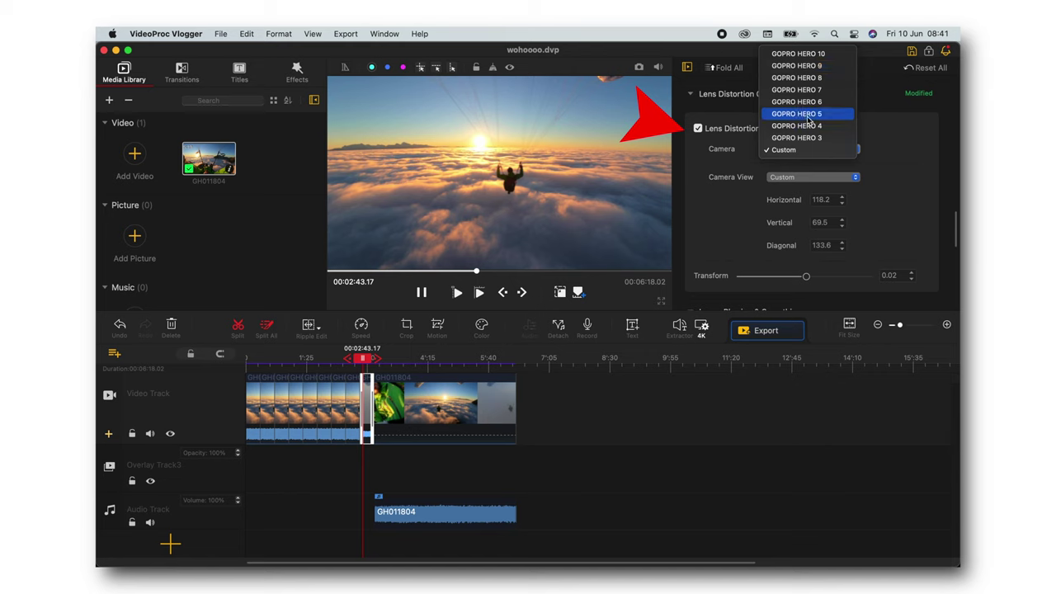
left_click(810, 54)
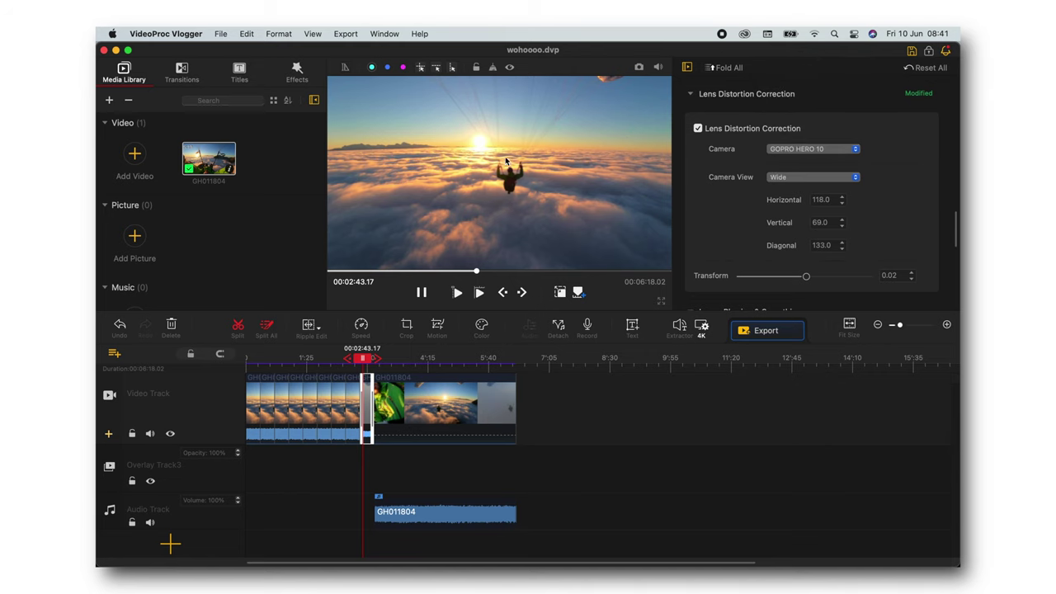
left_click(699, 129)
left_click(698, 130)
left_click(698, 130)
left_click(699, 130)
scroll(719, 171, "down", 2)
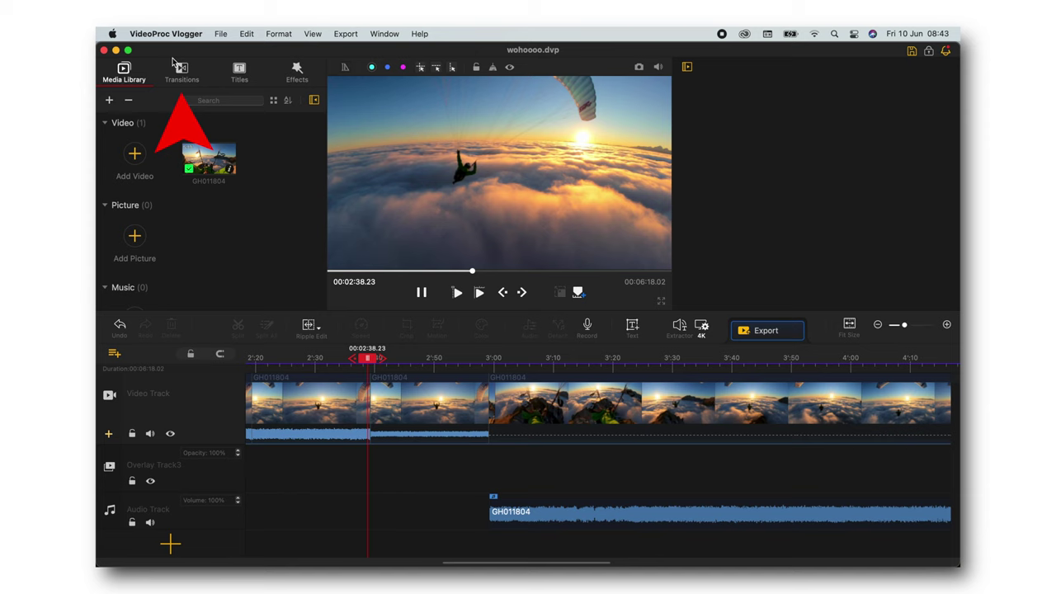
- Place a 2-second Fade transition at the junction of the two clips around 2:38
left_click(182, 72)
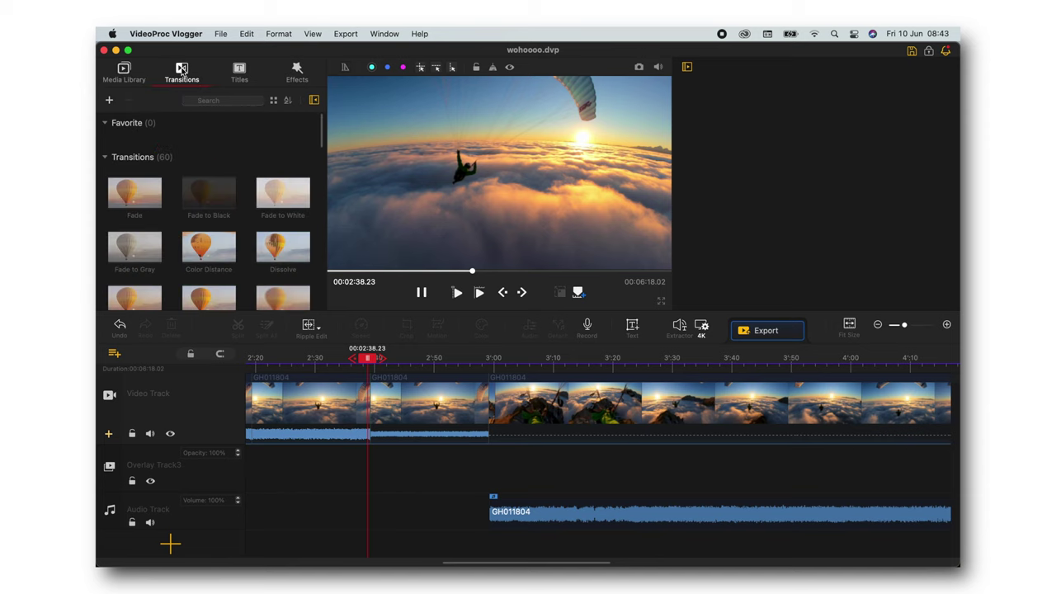
mouse_move(135, 193)
left_mouse_down()
mouse_move(248, 346)
mouse_move(368, 405)
left_mouse_up()
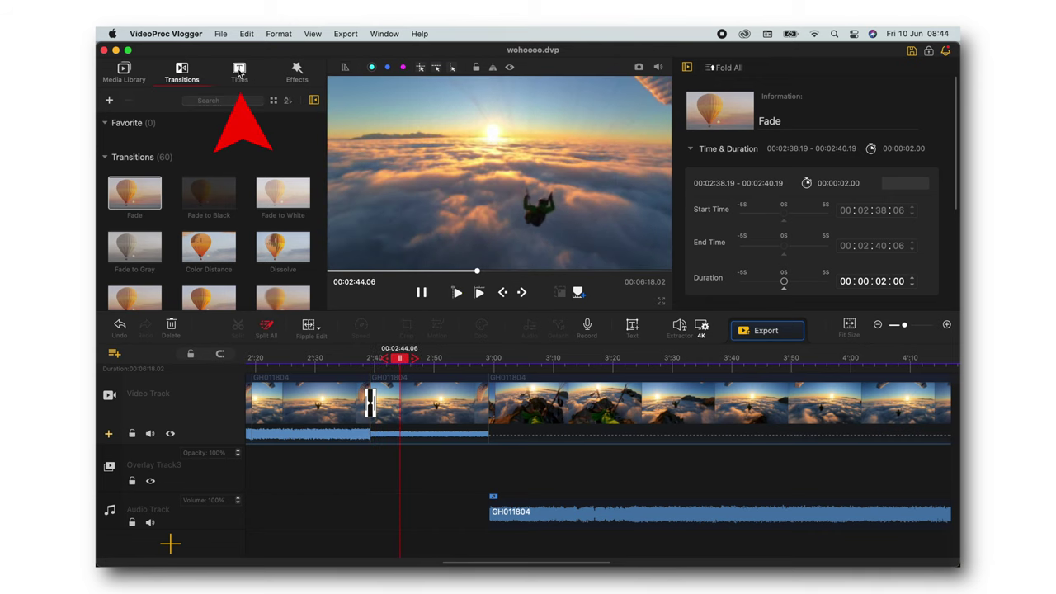
- Add a title to the subtitle track, lengthen it and move it to start around 2:10
left_click(240, 74)
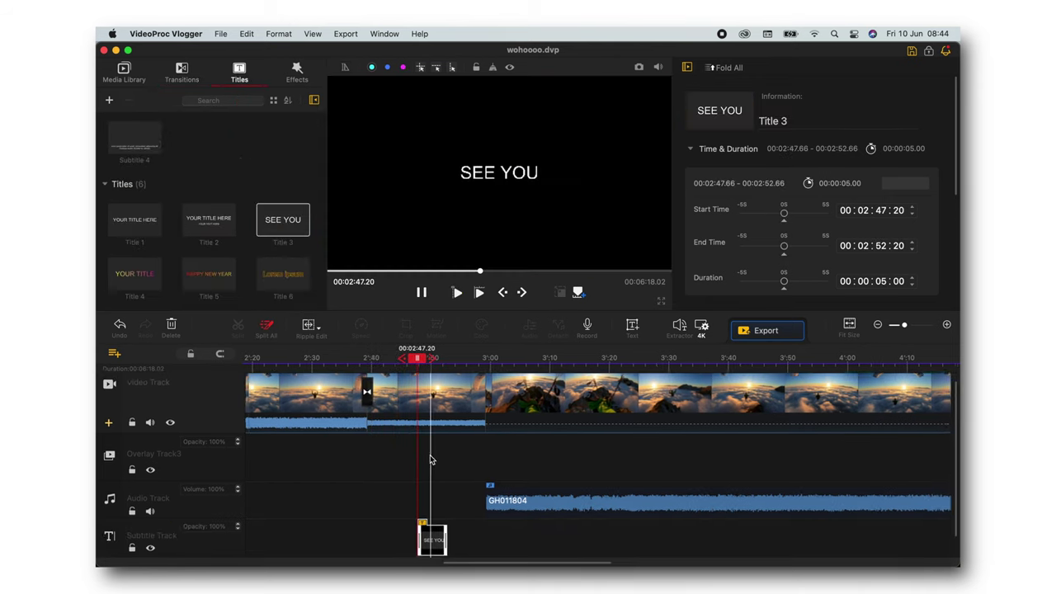
scroll(430, 455, "down", 2)
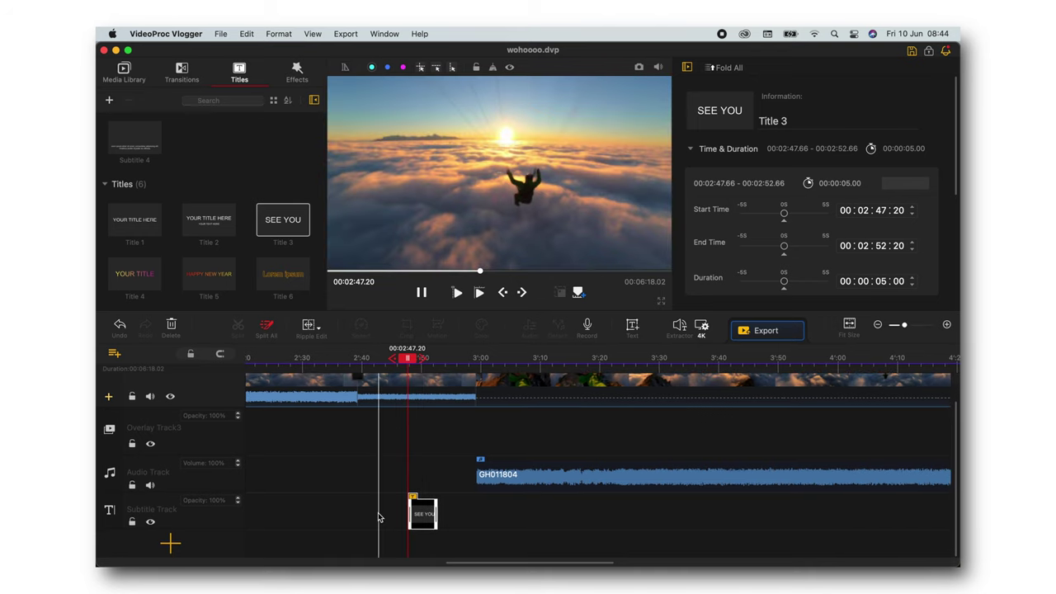
left_click_drag(425, 513, 462, 515)
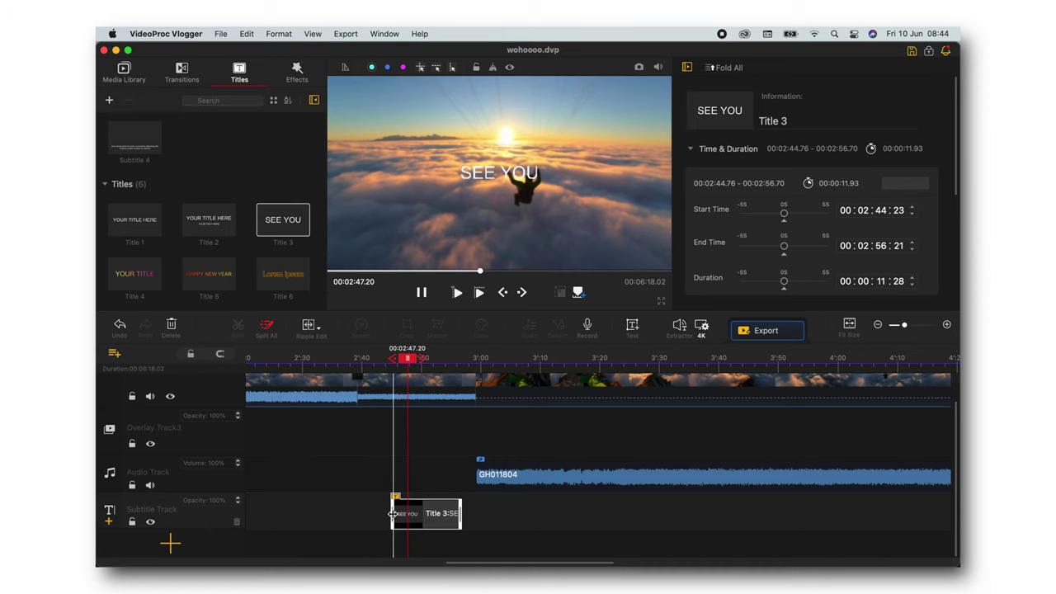
left_click_drag(395, 517, 366, 513)
scroll(583, 509, "down", 3)
left_click_drag(582, 509, 507, 439)
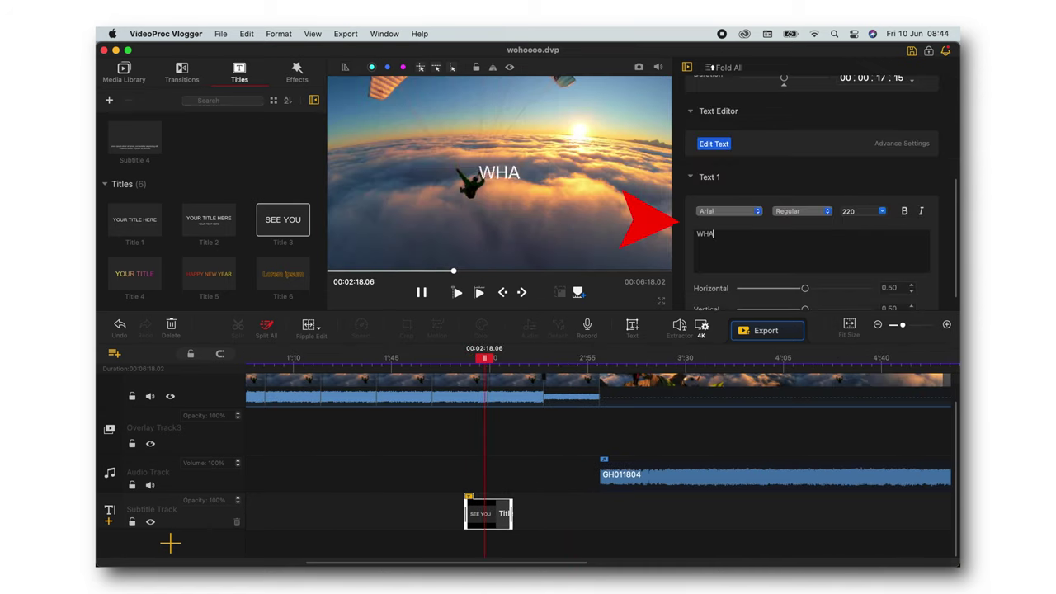
- Change the title text to 'WHATEVER YOU WANT', position it at 0.58/0.48, and select it for italic styling
type("TEVER YOU WANT")
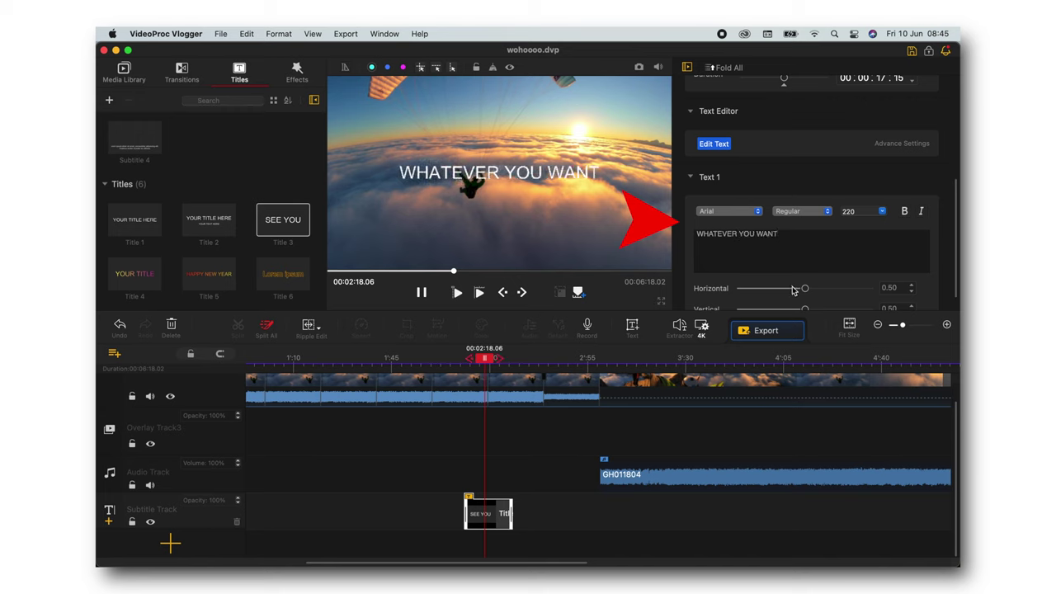
scroll(792, 289, "down", 2)
left_click_drag(804, 270, 802, 291)
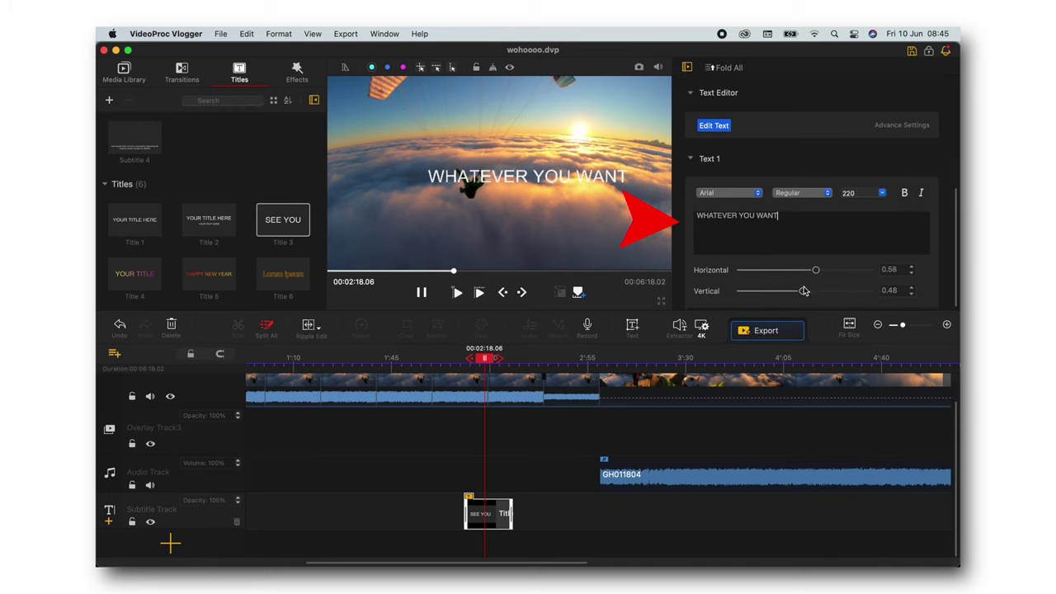
left_click_drag(789, 216, 697, 215)
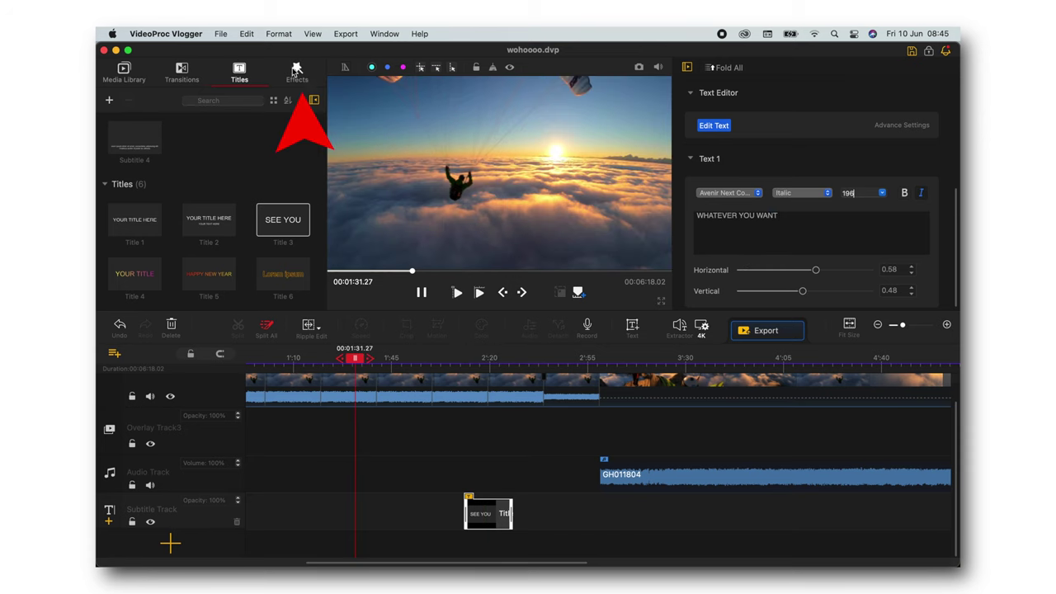
- Drop Snow 2 onto a new effect track and extend it to run 1:19.59–1:45.93
left_click(298, 70)
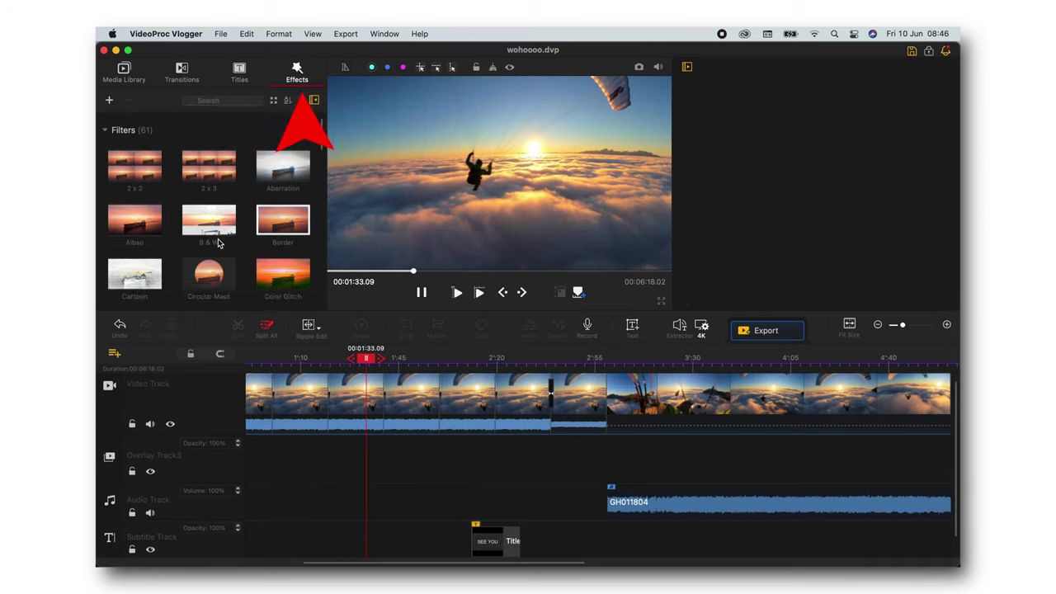
scroll(219, 243, "down", 10)
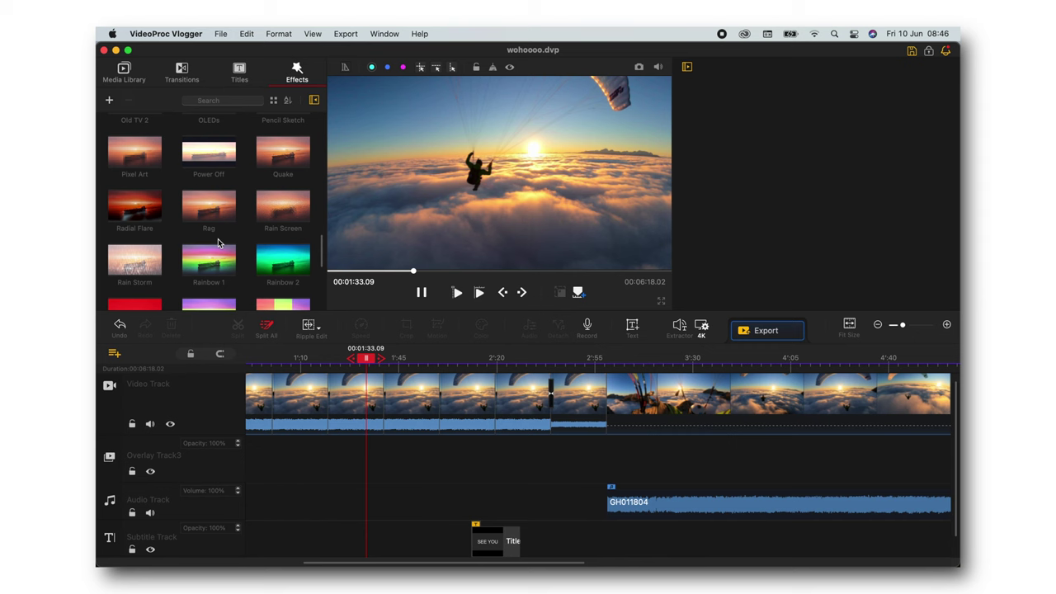
scroll(219, 242, "down", 5)
left_click(278, 209)
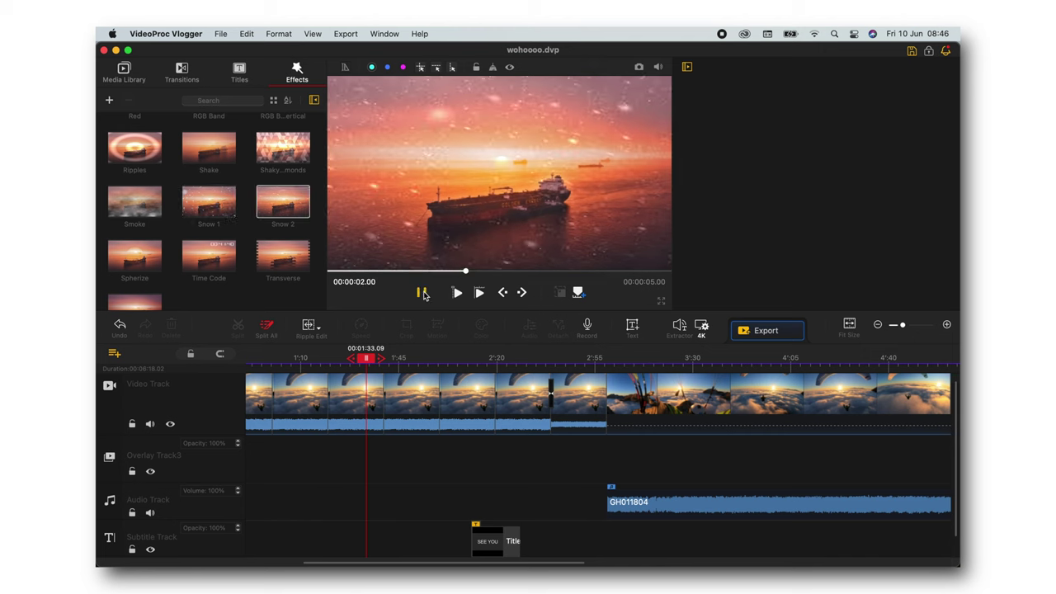
left_click_drag(296, 201, 373, 460)
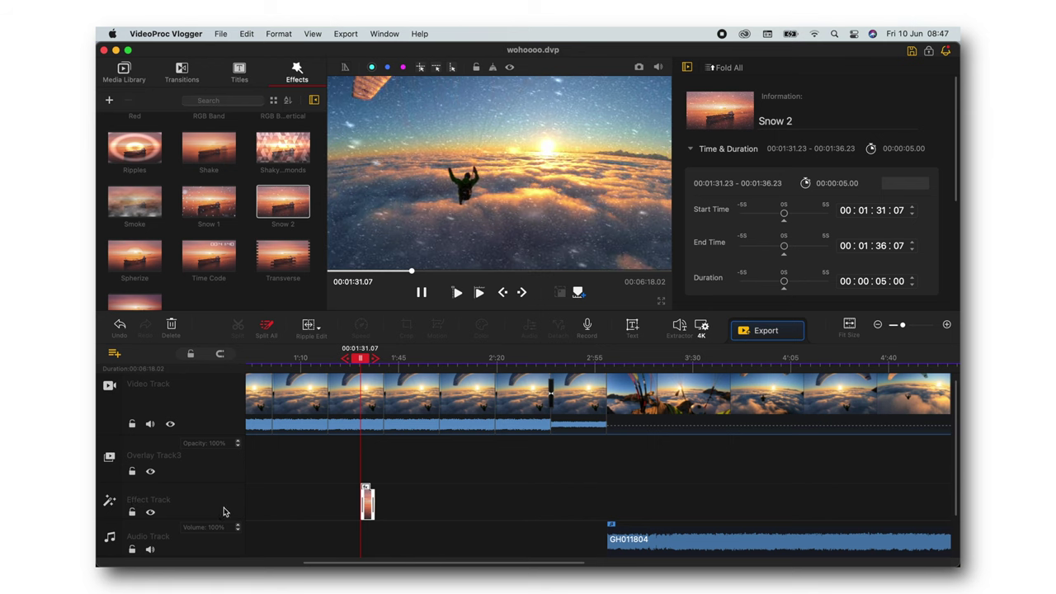
left_click_drag(362, 505, 402, 505)
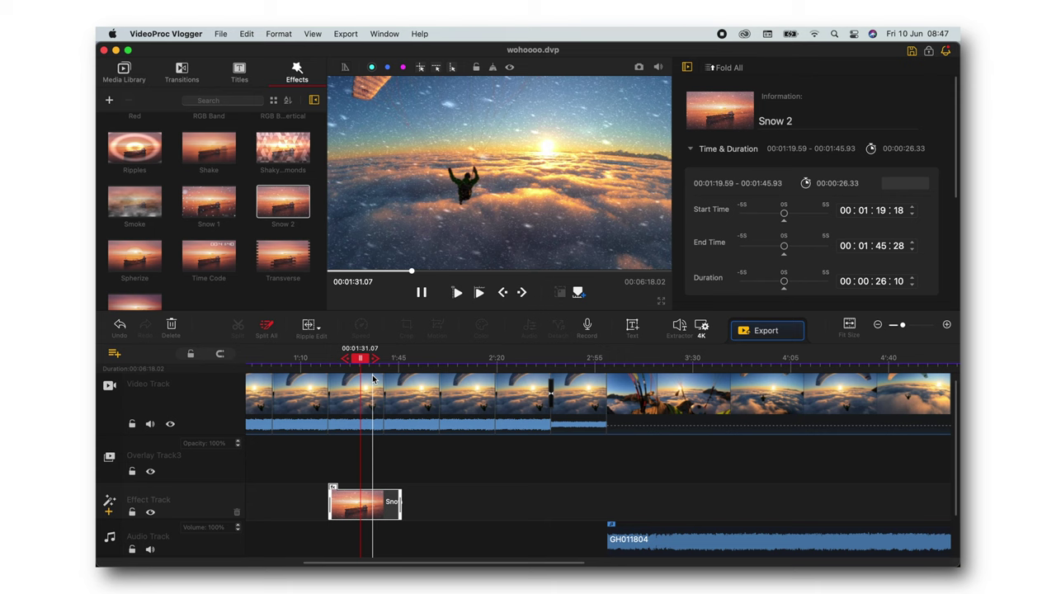
left_click_drag(361, 359, 345, 358)
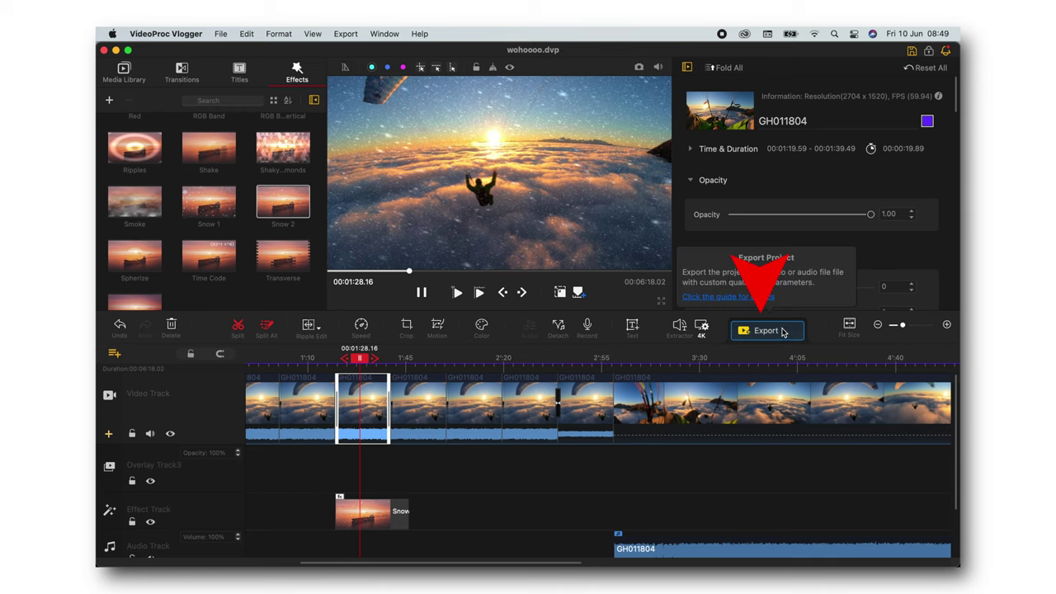
- Set up the MP4 export 'wohoooo' at 3840x2160 with High quality
left_click(766, 330)
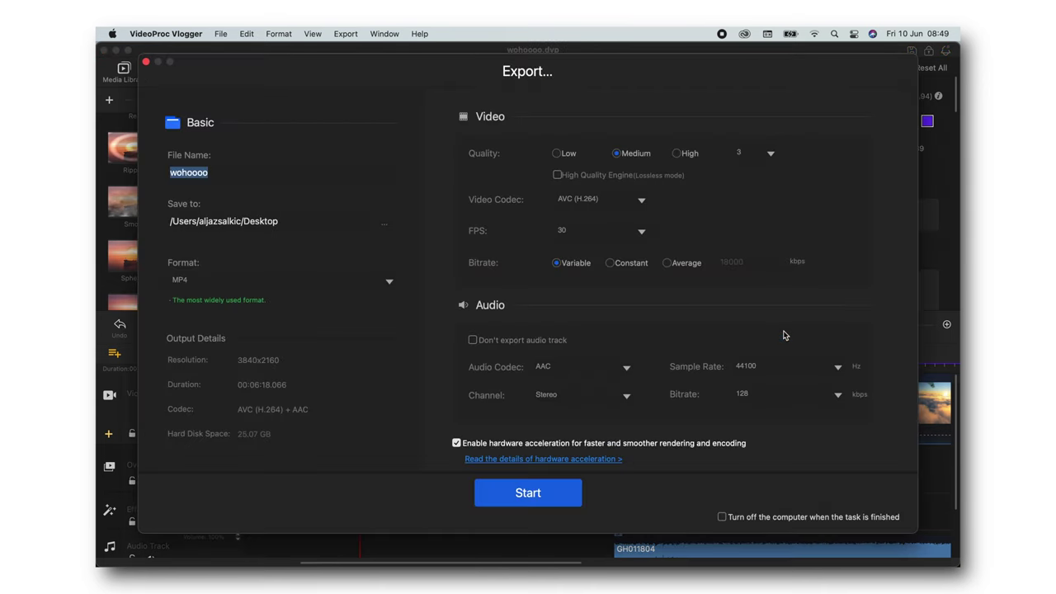
left_click(678, 154)
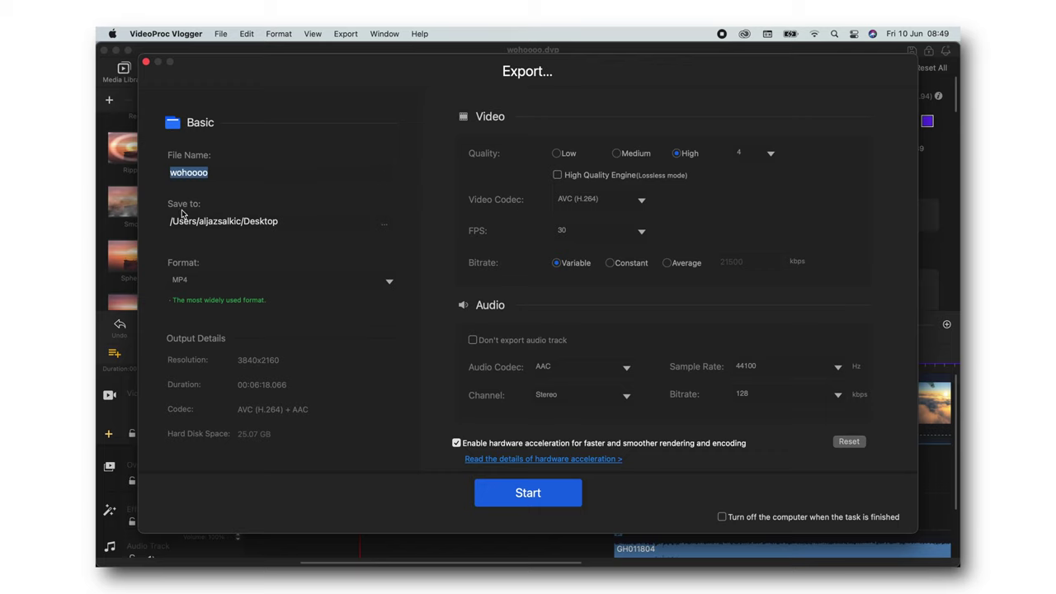
- Begin rendering the wohoooo MP4 to the Desktop
left_click(539, 493)
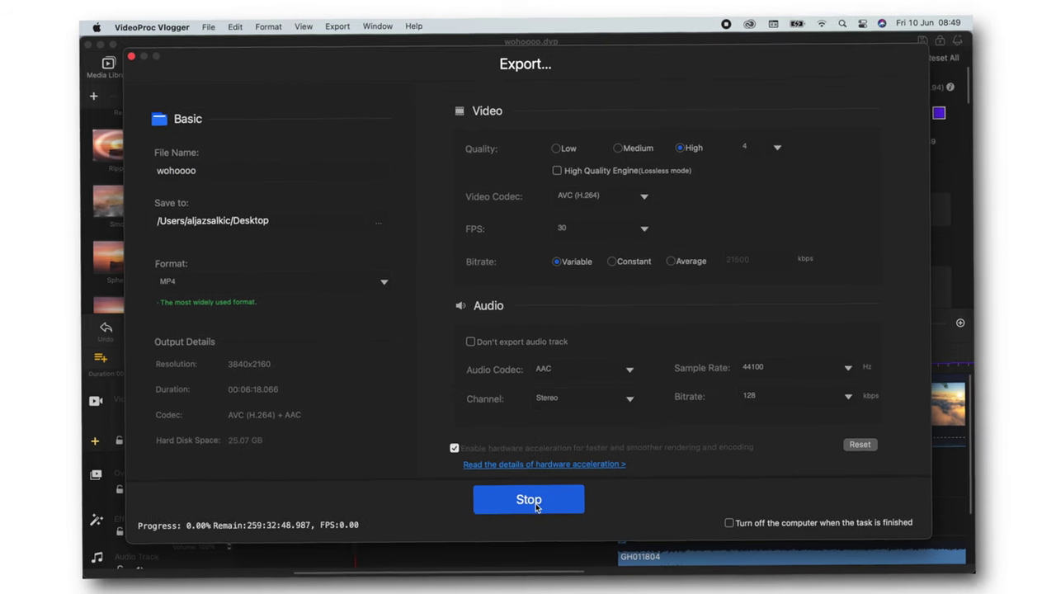